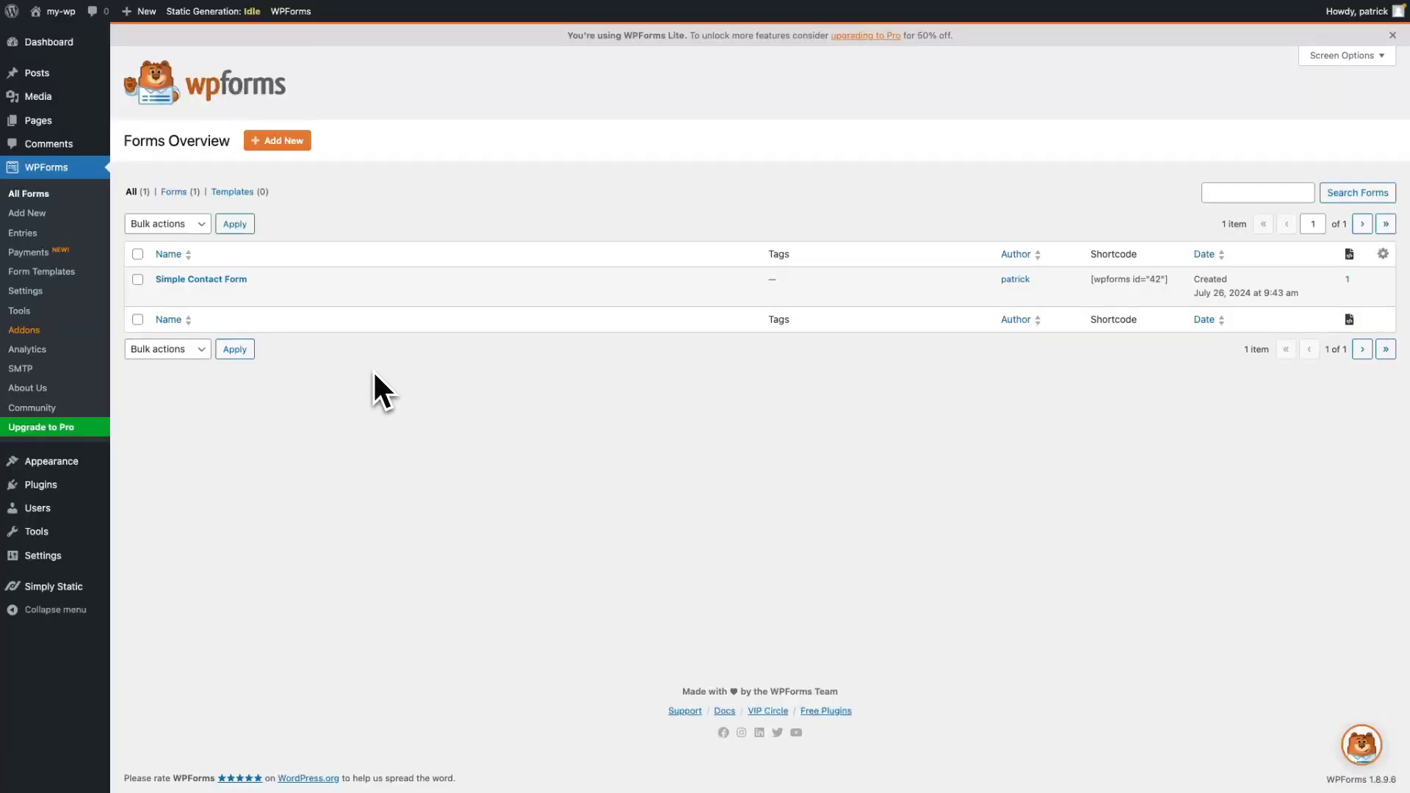
Start a new Simply Static form titled Contact Form 5.
mouse_move(53, 587)
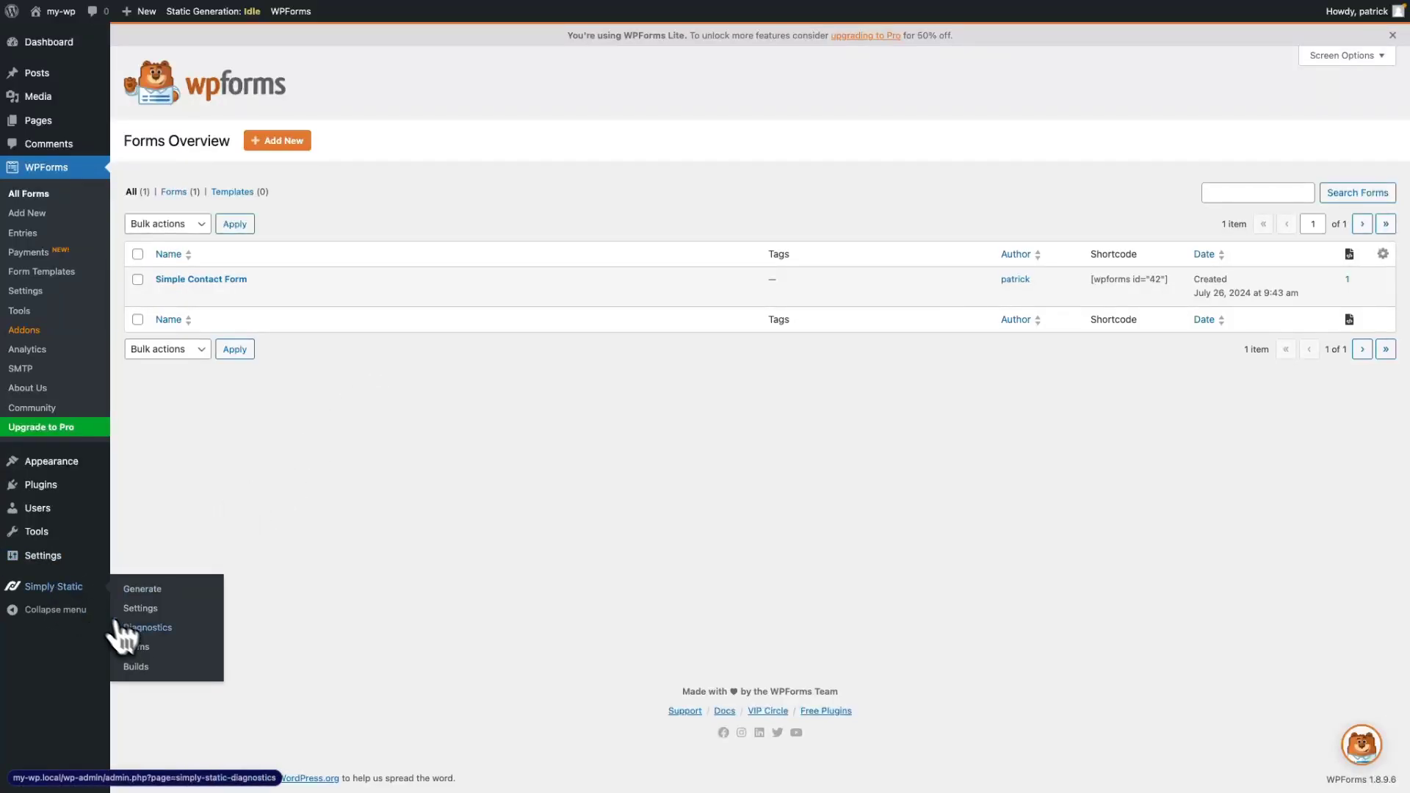
click(139, 647)
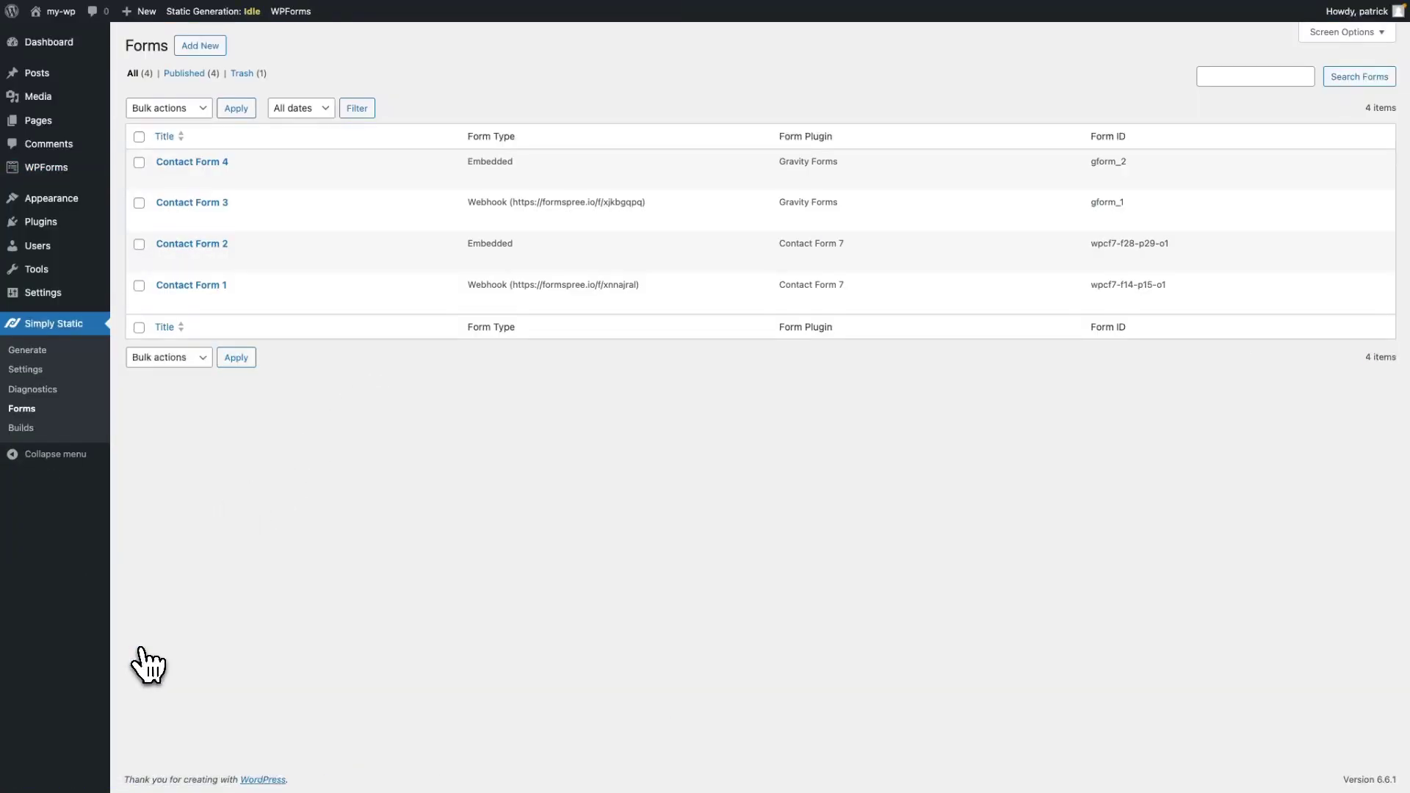
click(209, 49)
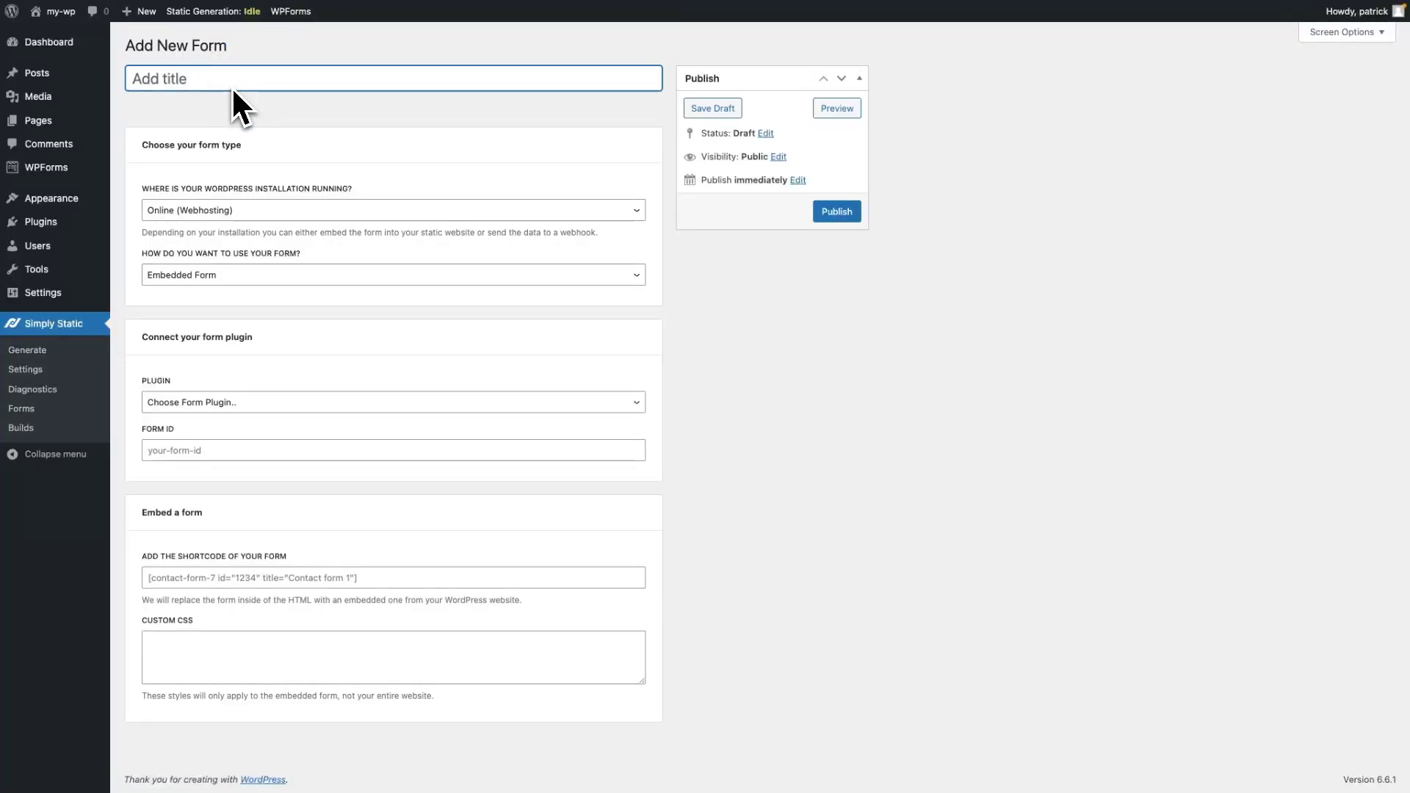
text(Cont)
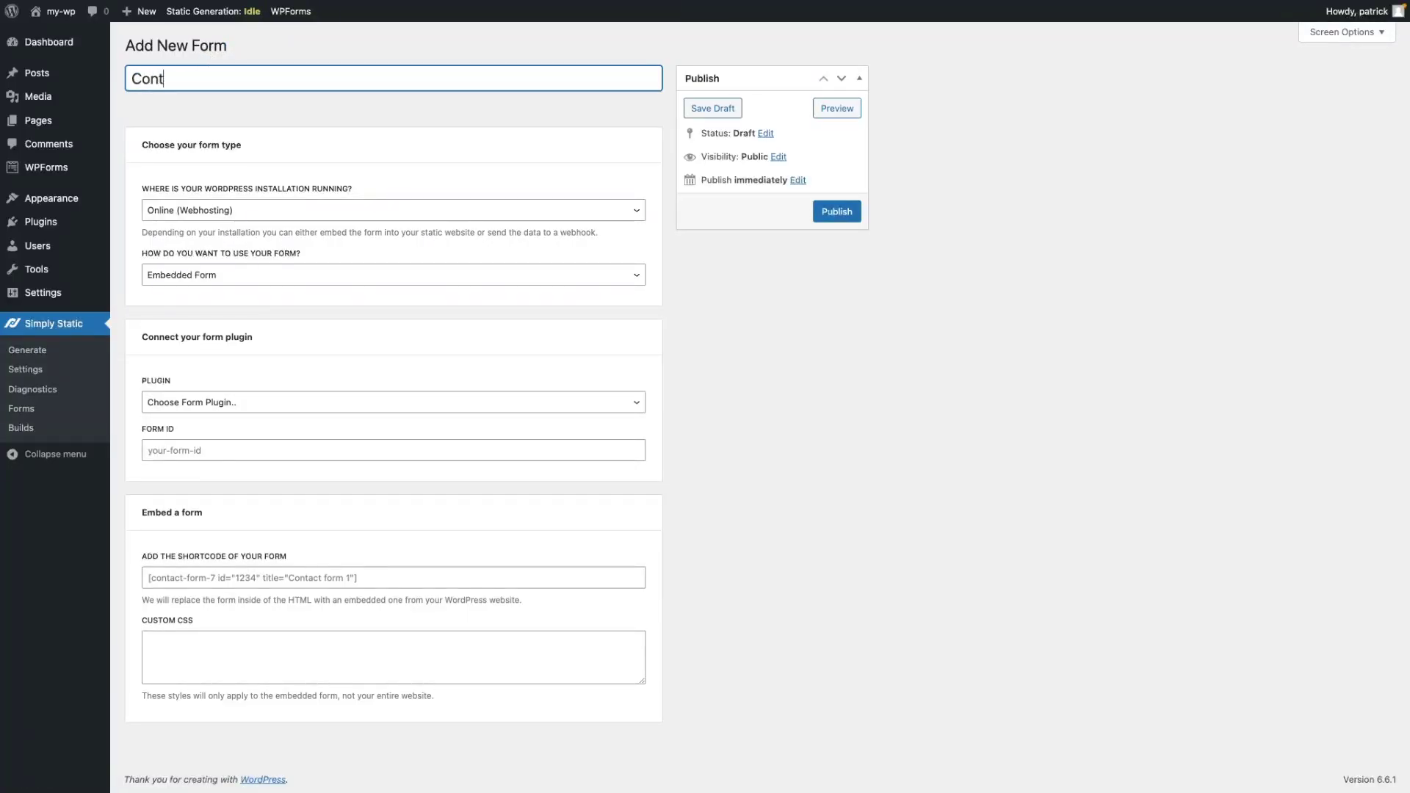
text(act Form 5)
Set the form to Offline (LocalWP), Webhook usage and the WP Forms plugin.
click(208, 211)
click(206, 196)
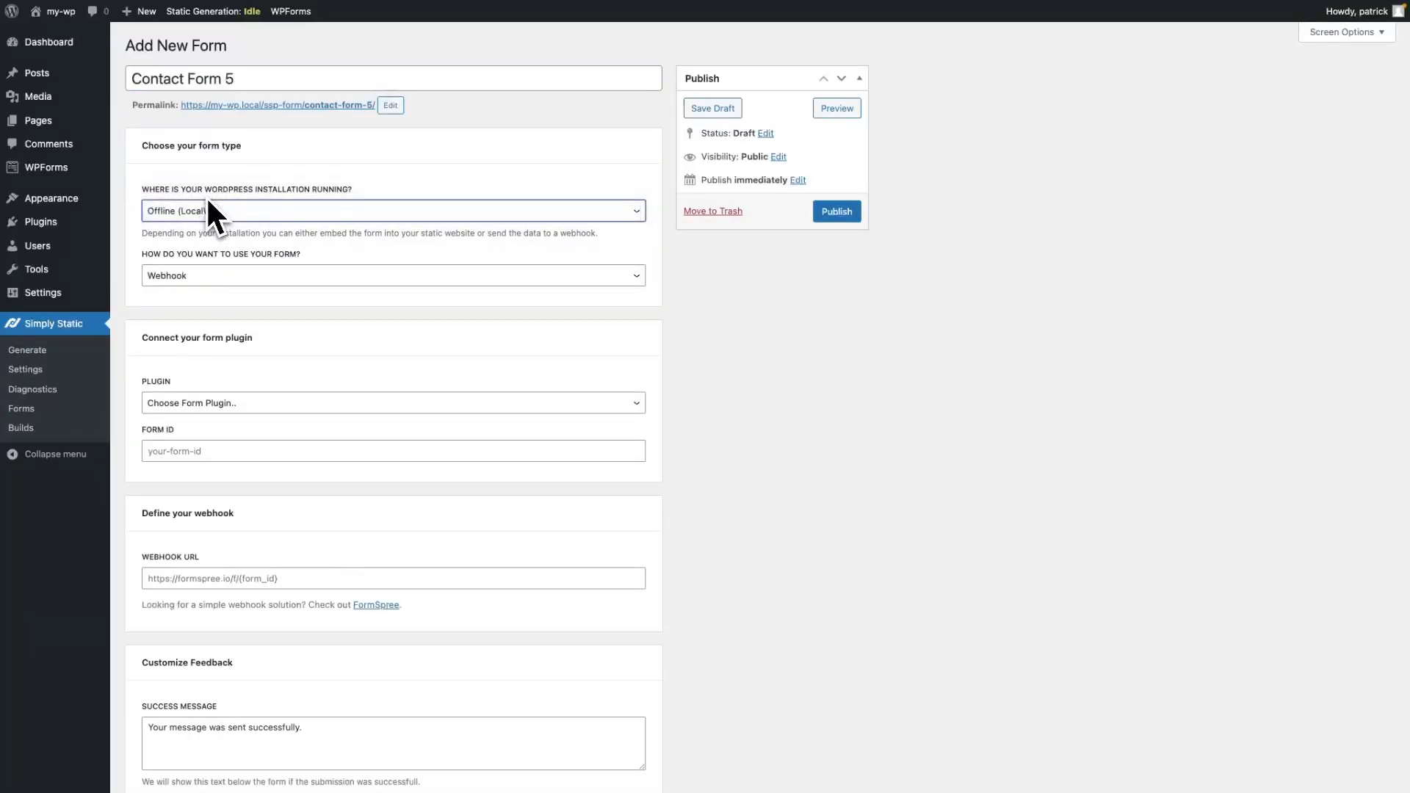
click(198, 277)
click(195, 277)
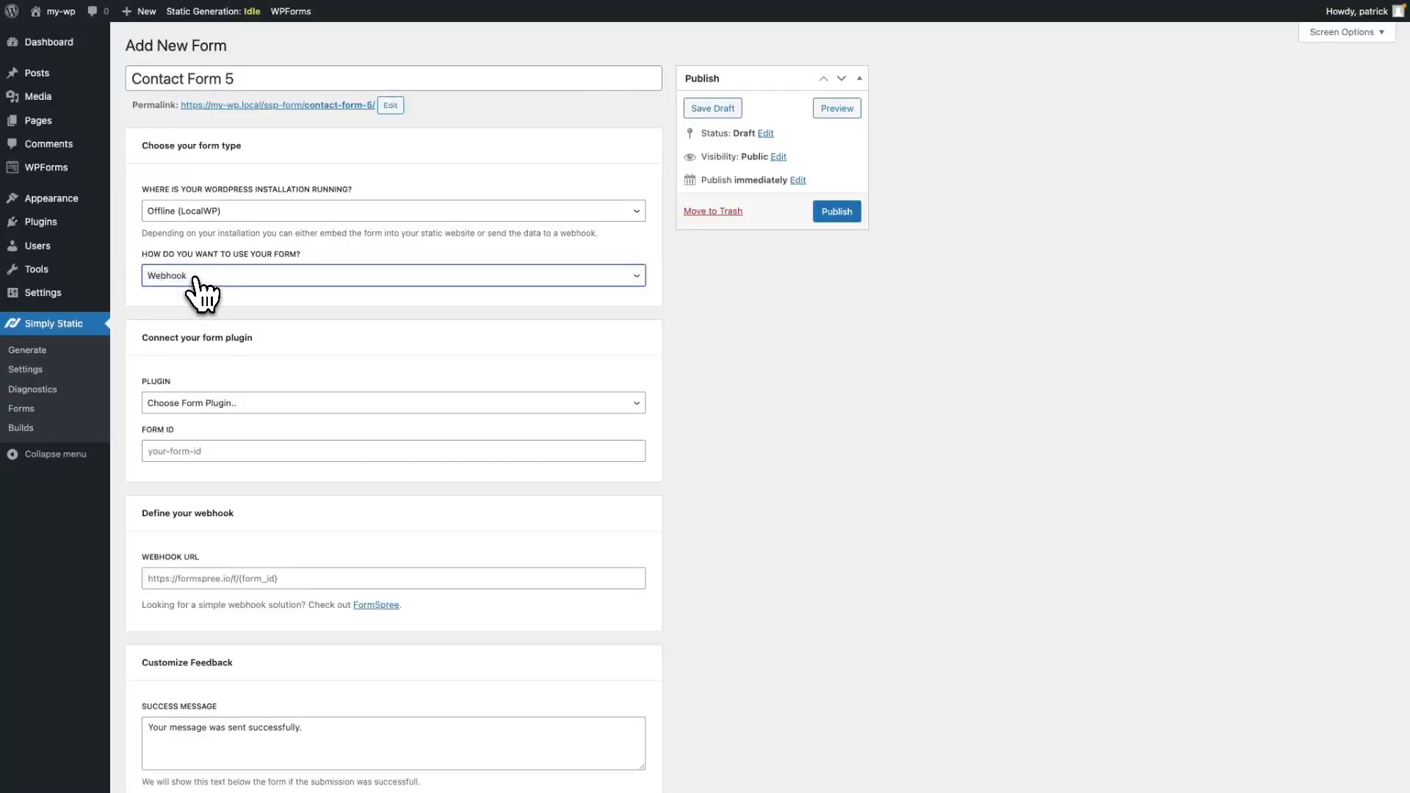
click(220, 408)
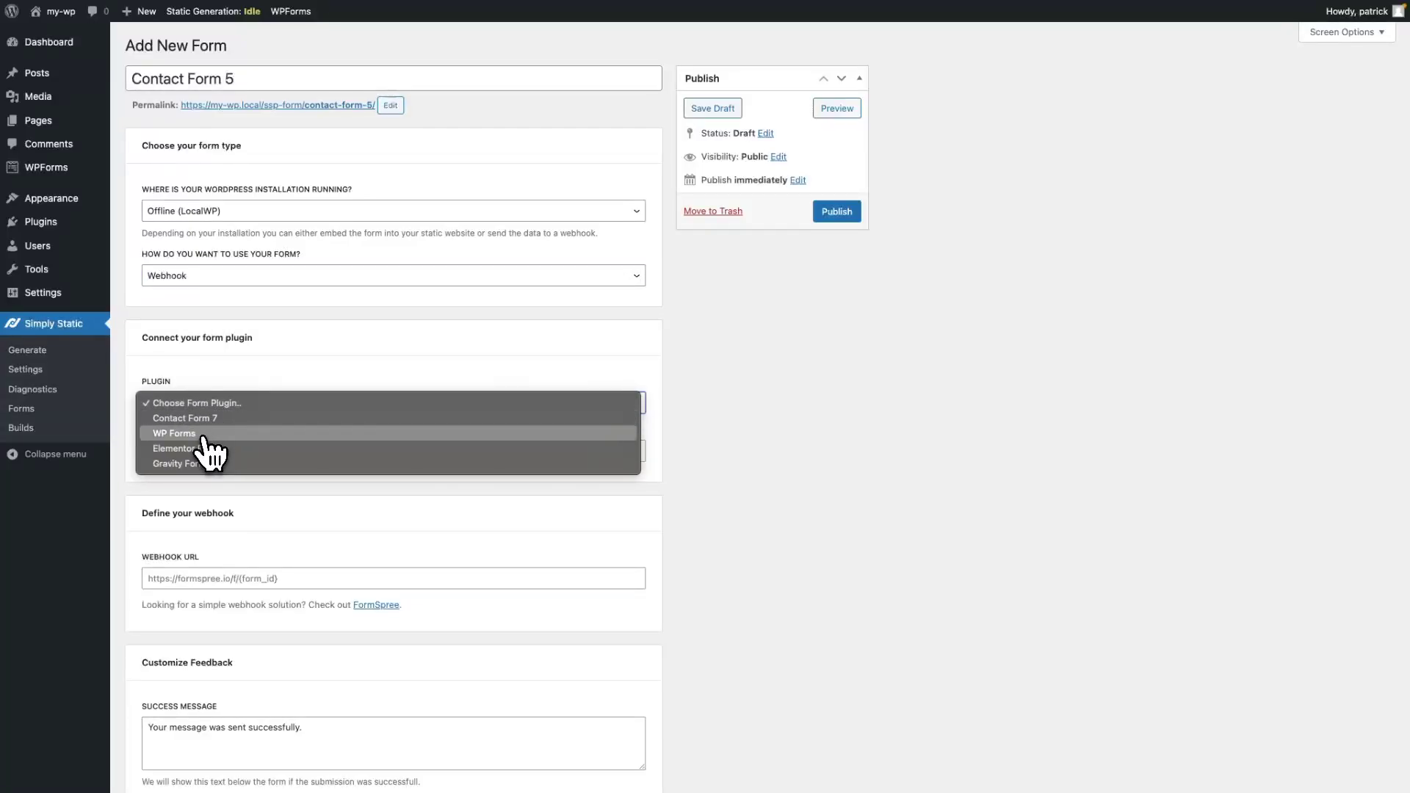
click(205, 435)
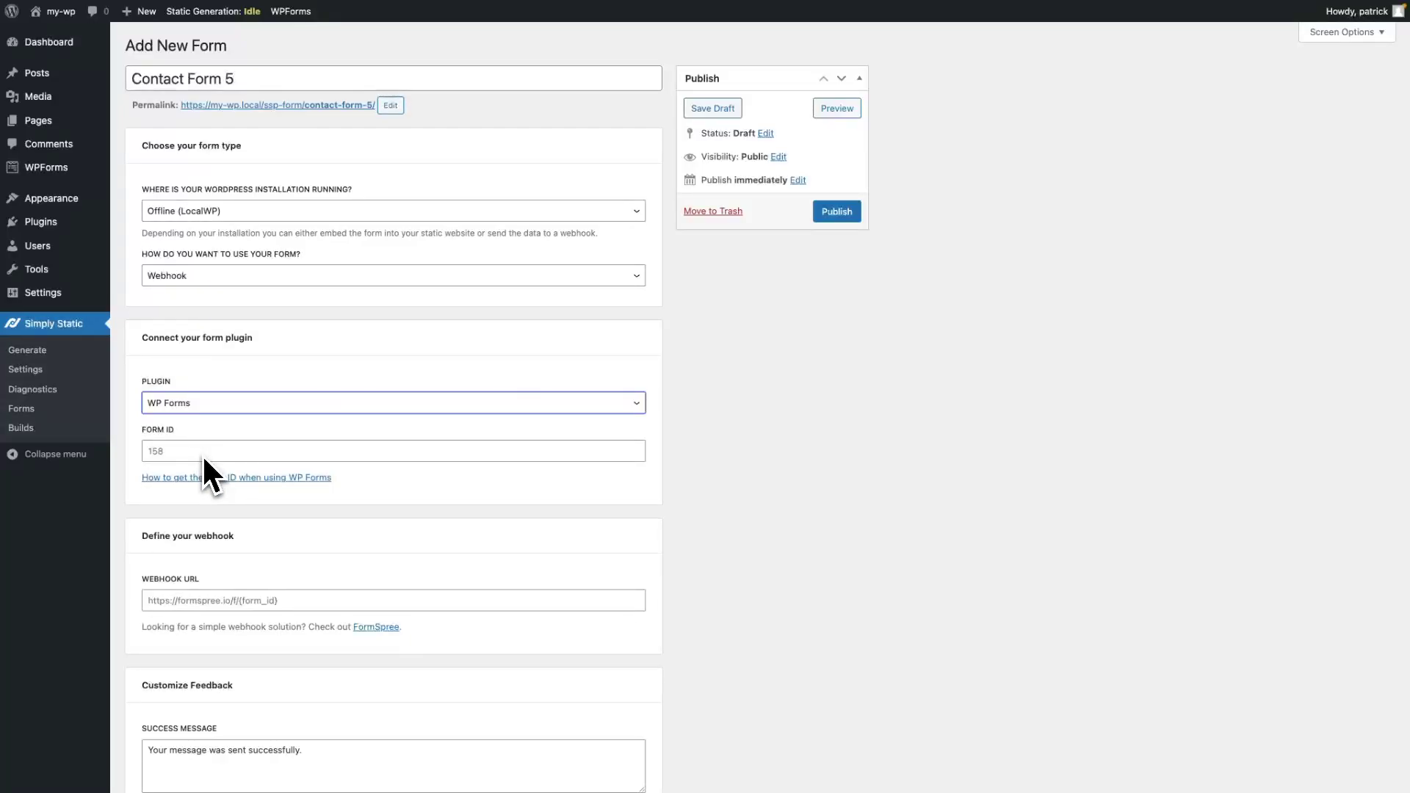
Inspect the Contact 5 page in DevTools and copy its form id, wpforms-form-42.
key(super+Tab)
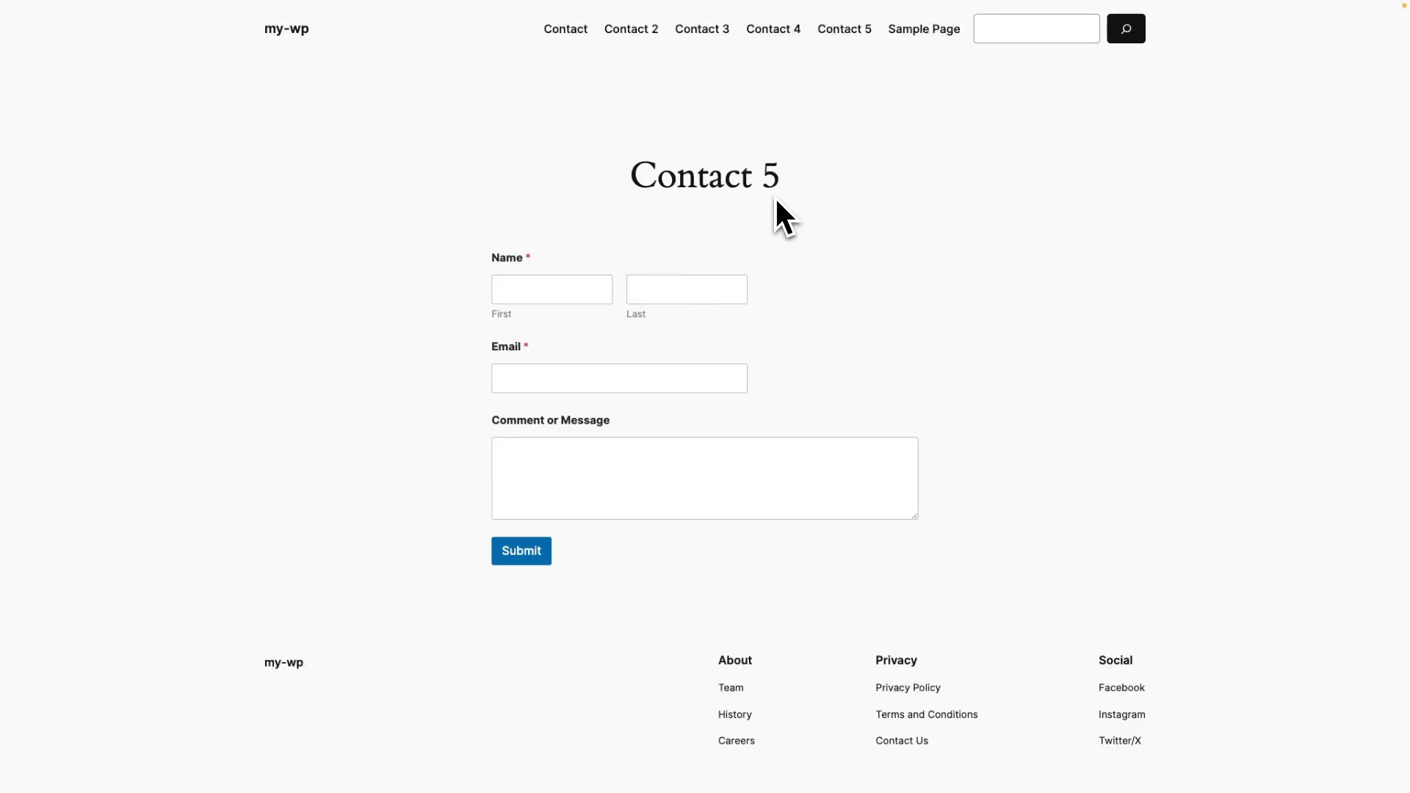
right_click(658, 290)
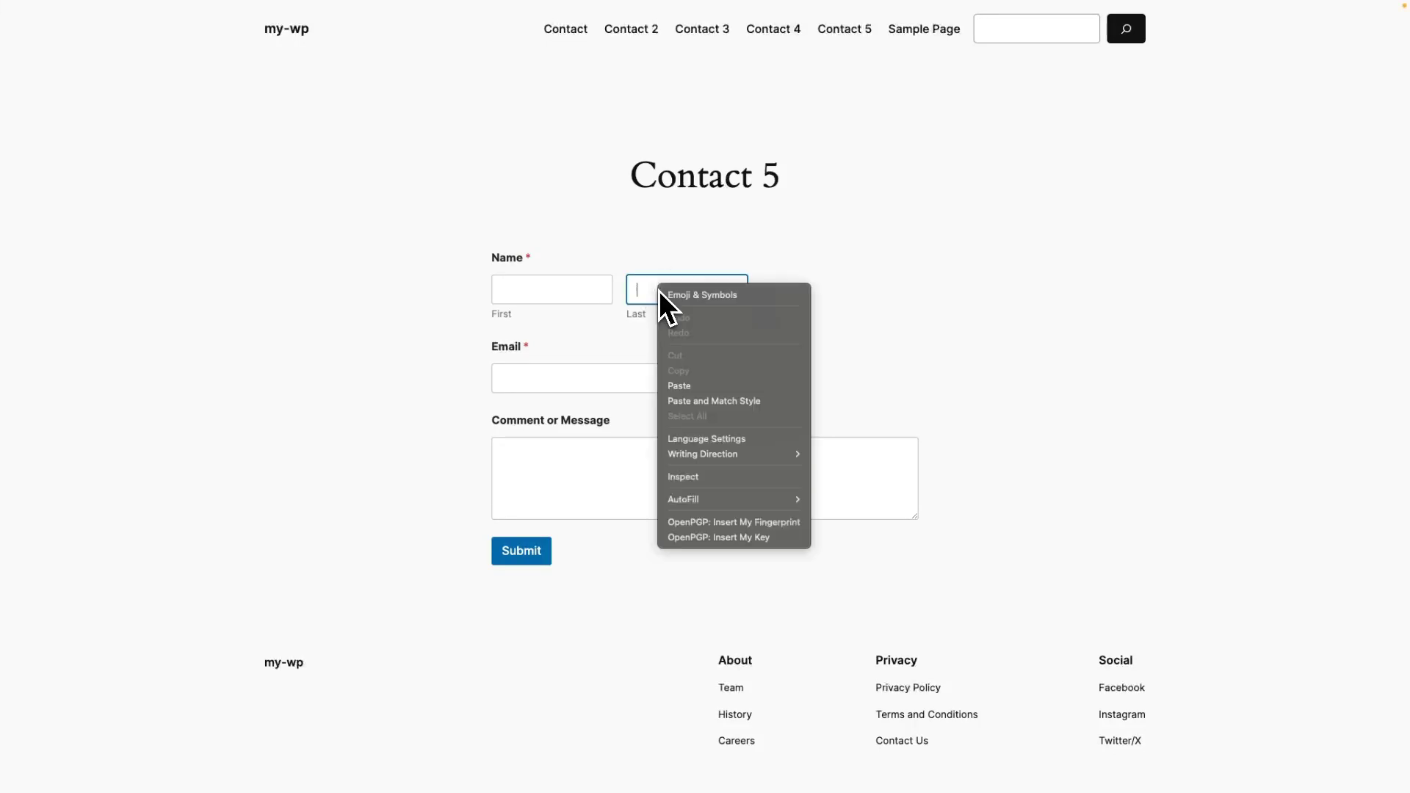
click(681, 478)
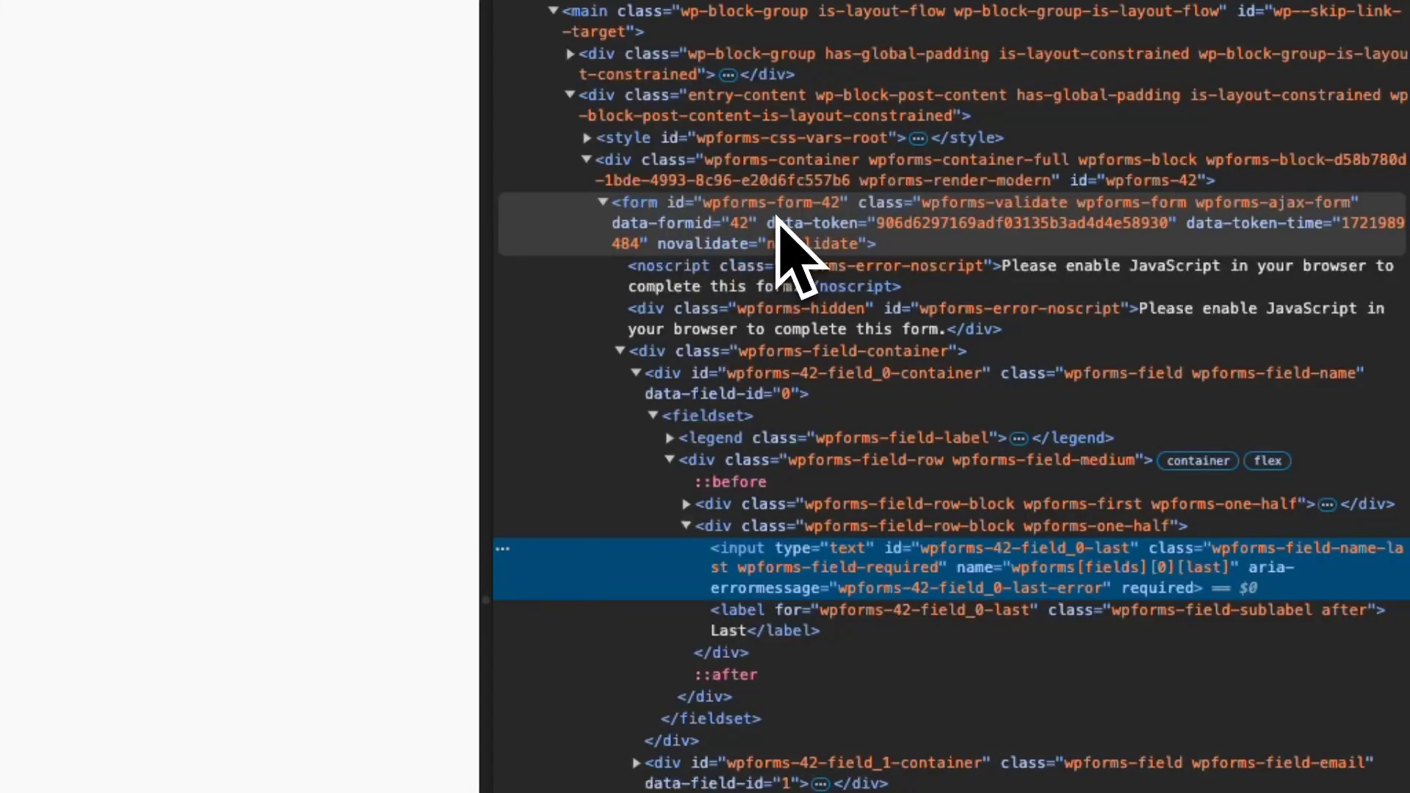
double_click(766, 203)
key(super+c)
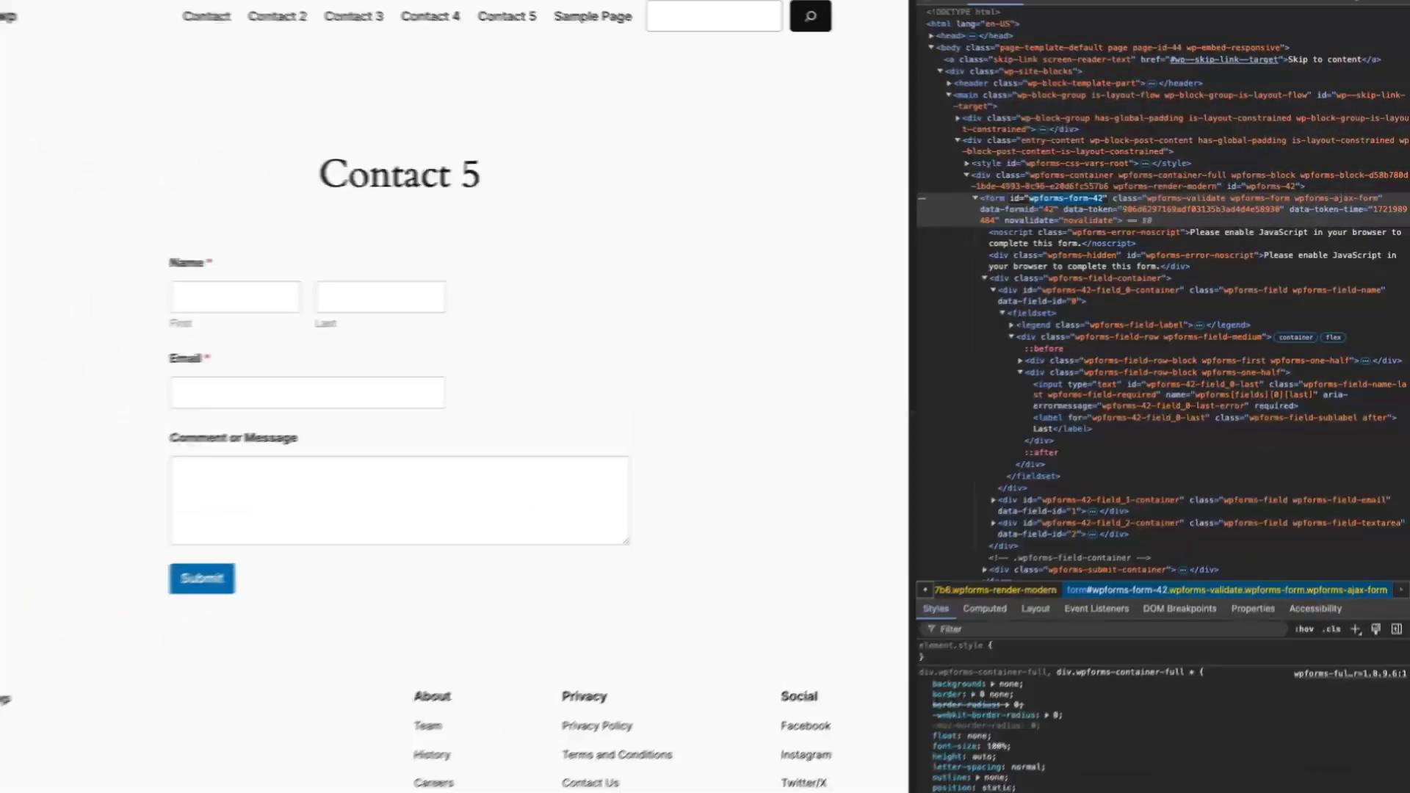
key(super+Tab)
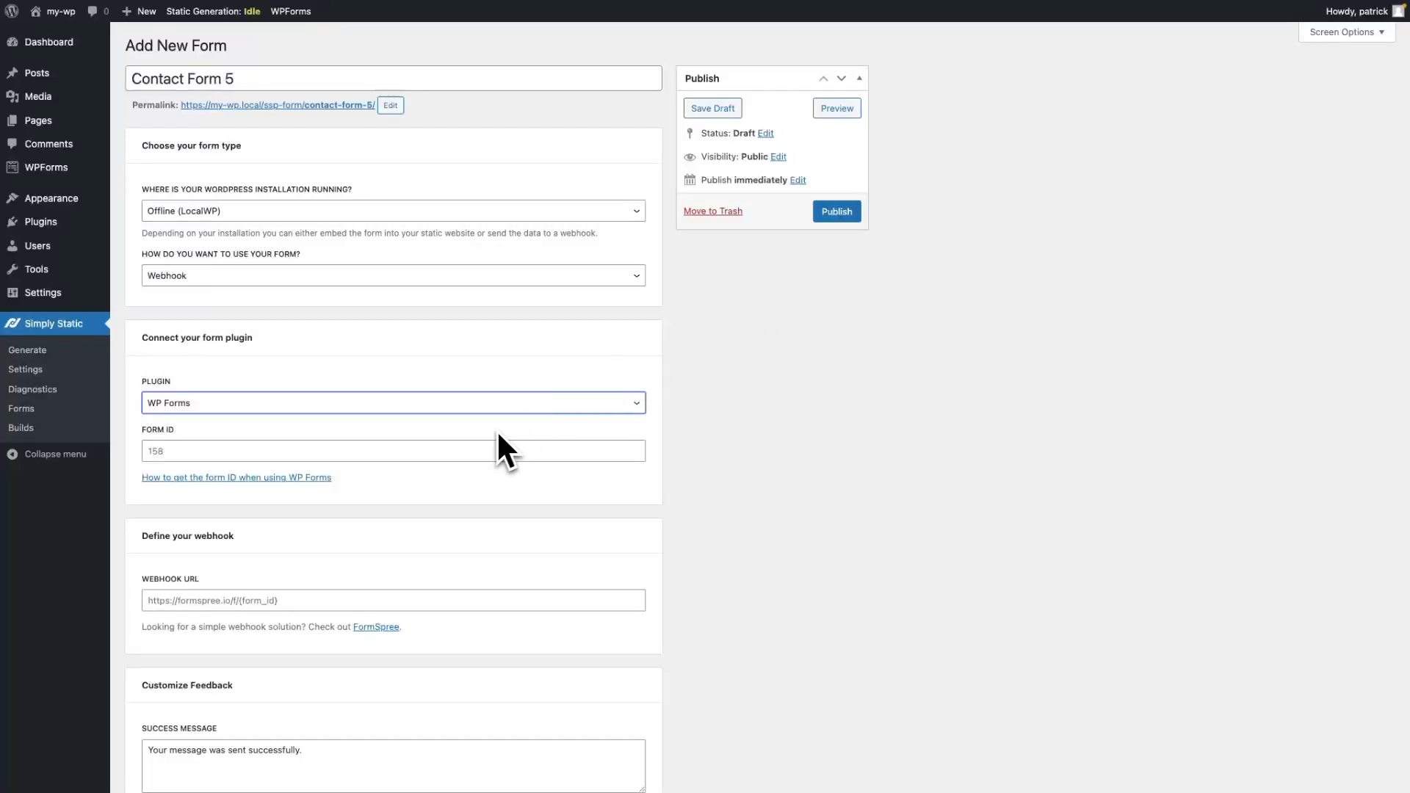
Paste wpforms-form-42 into Contact Form 5's Form ID field.
click(490, 445)
key(super+v)
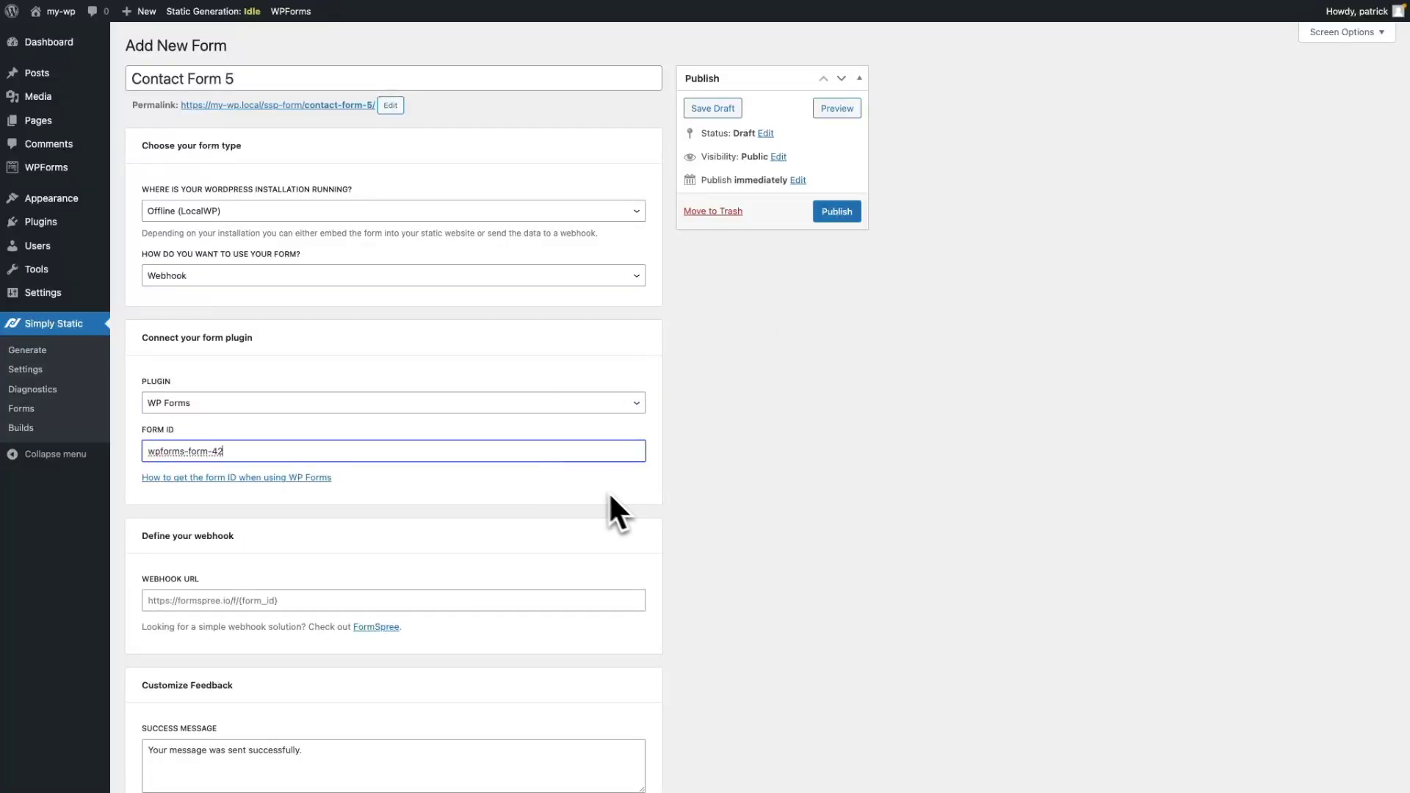
click(652, 507)
scroll(652, 507, down, 3)
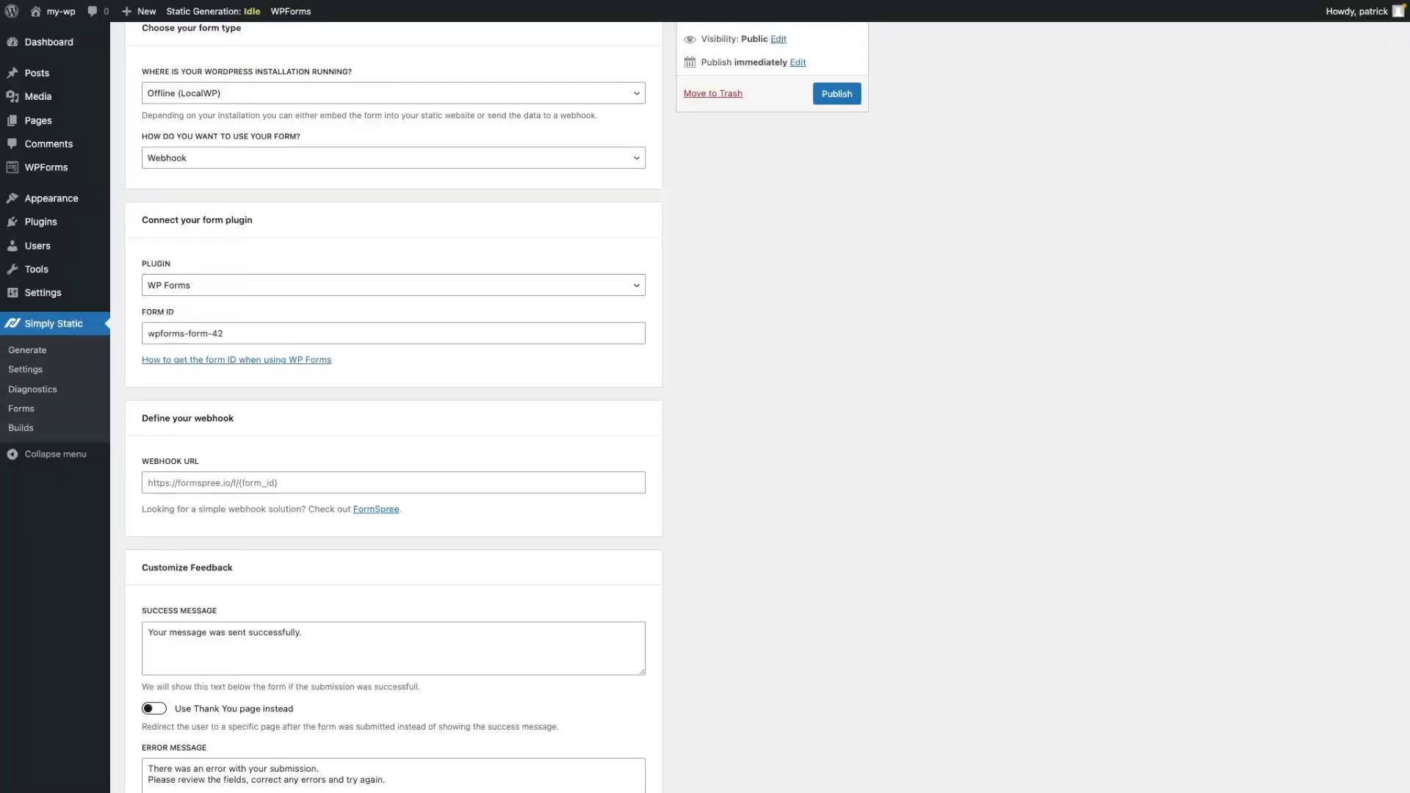
key(super+Tab)
key(super+Tab)
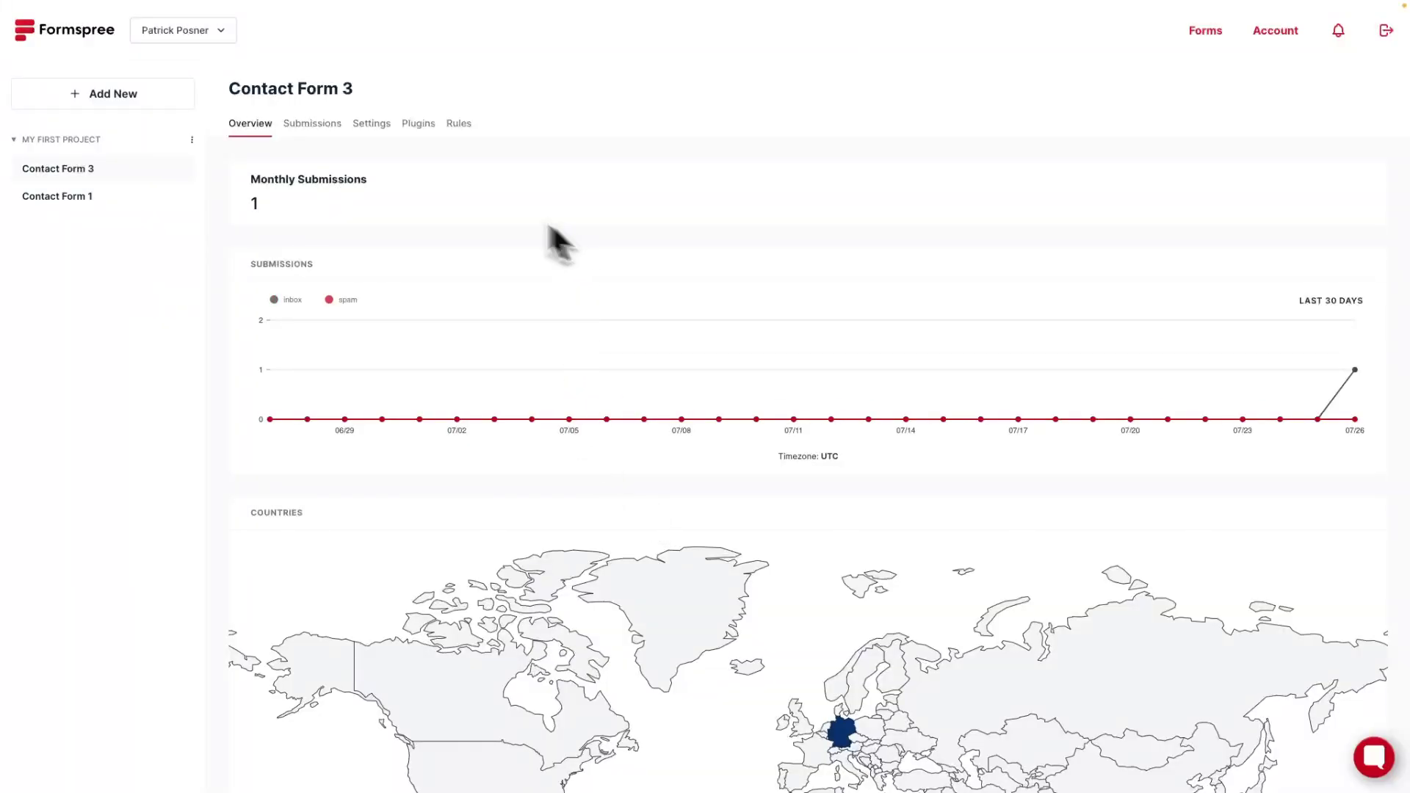
Create a Formspree form named Contact Form 5 with a recipient address and copy its endpoint URL.
click(126, 98)
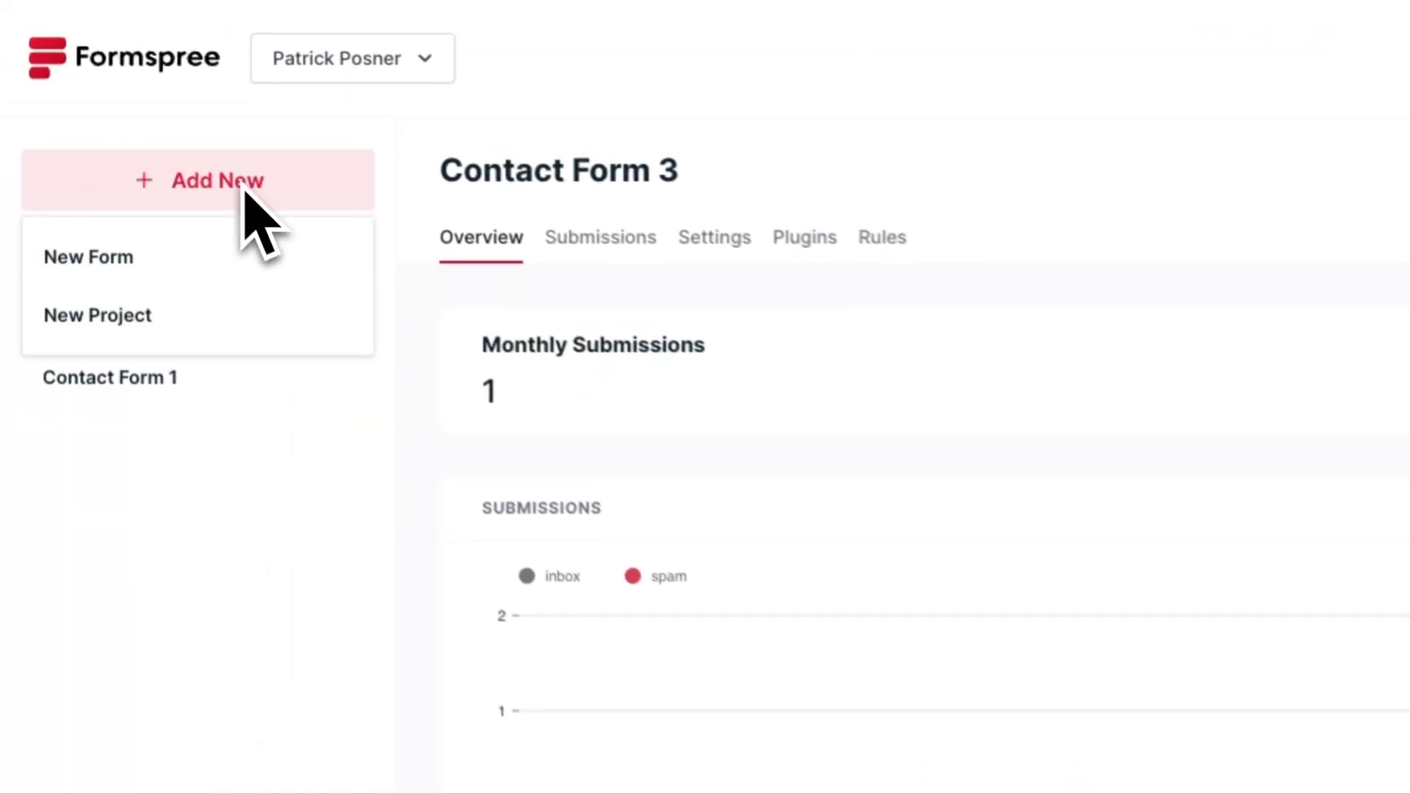
click(184, 259)
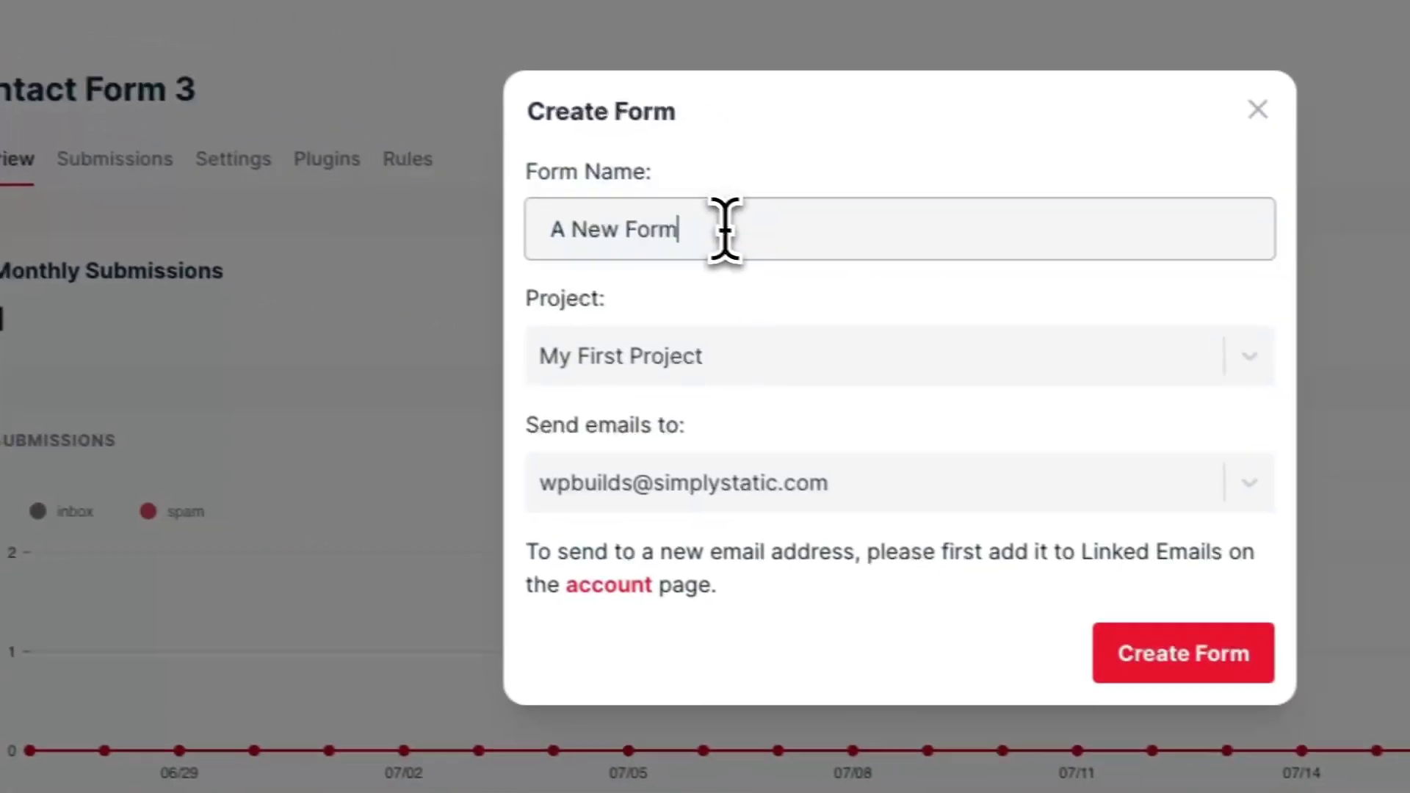
triple_click(932, 277)
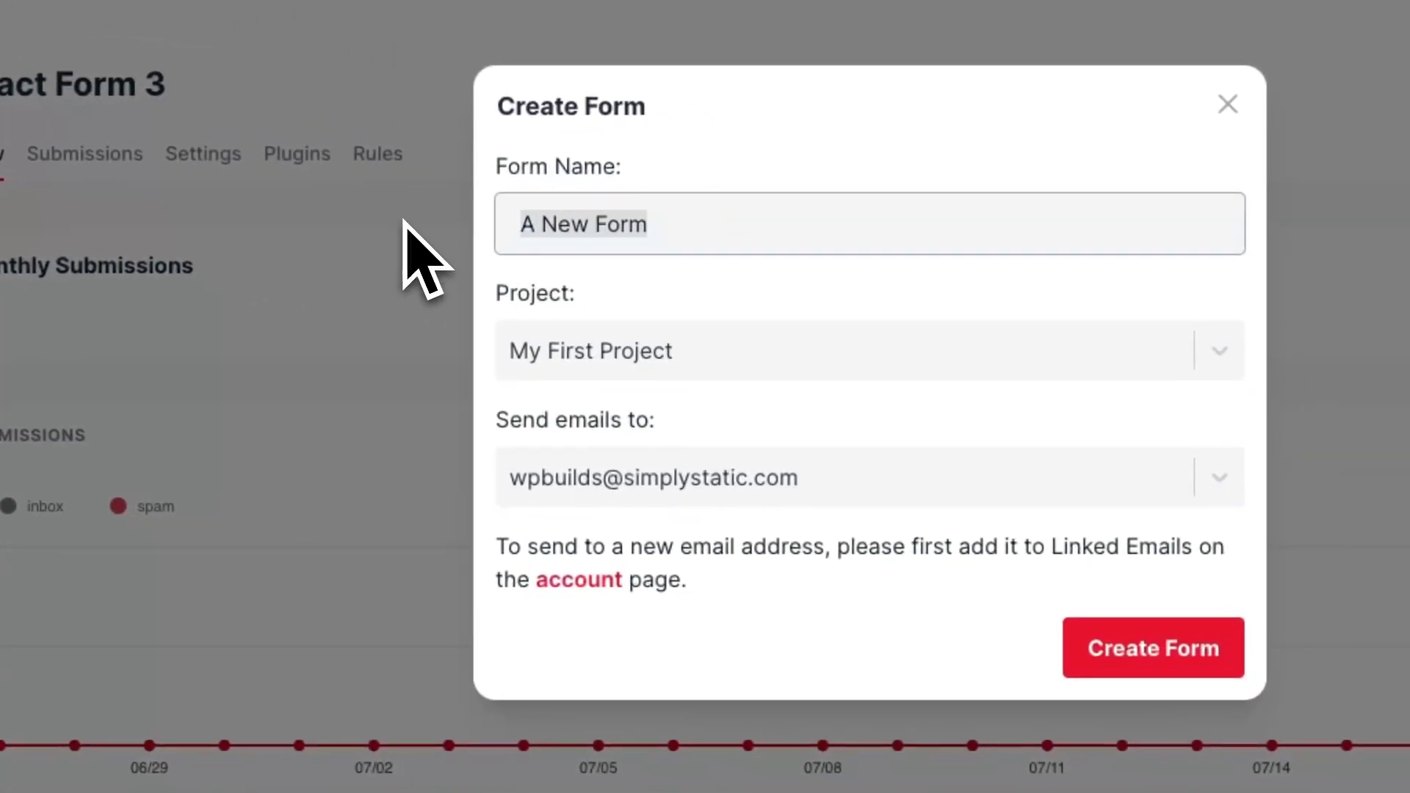
text(Conta)
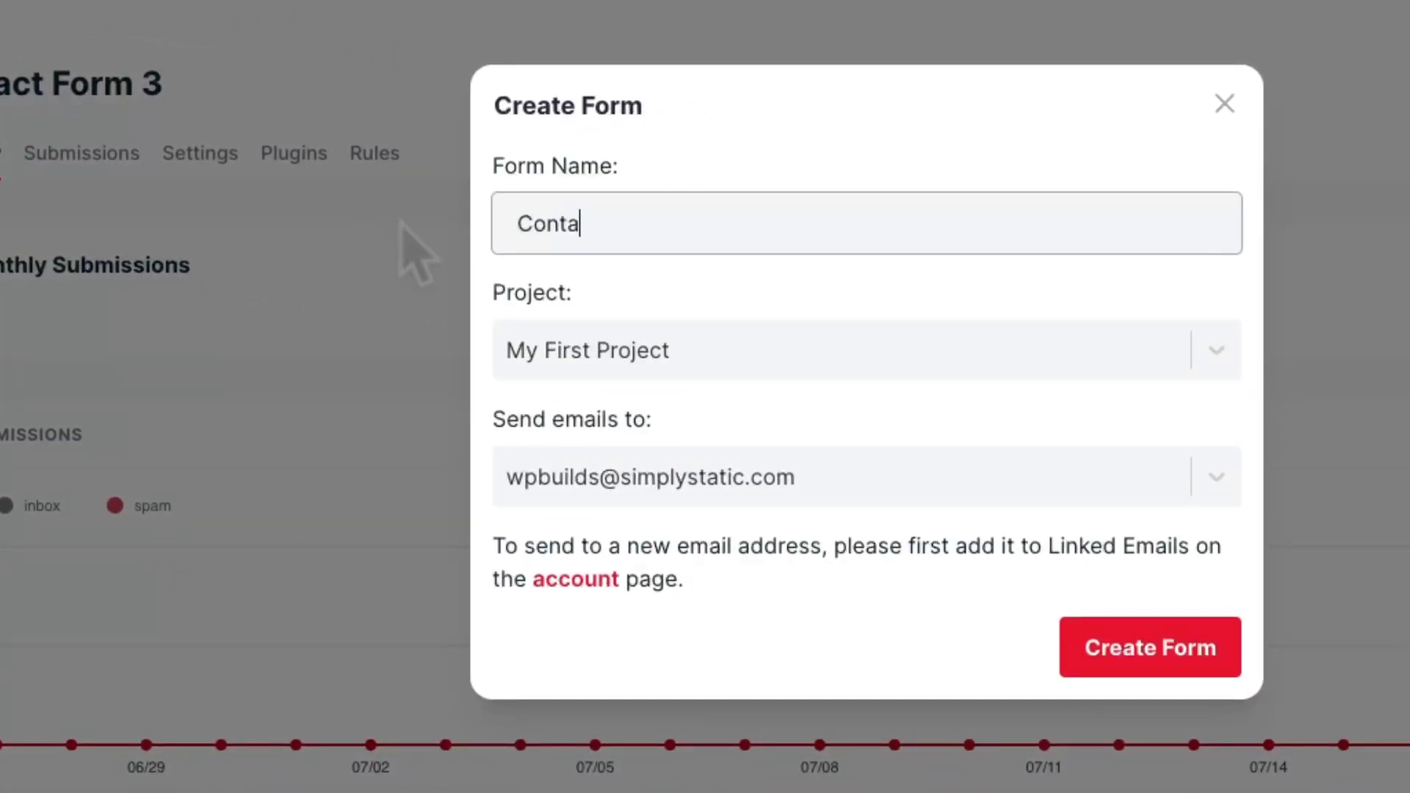
text(ct Form 5)
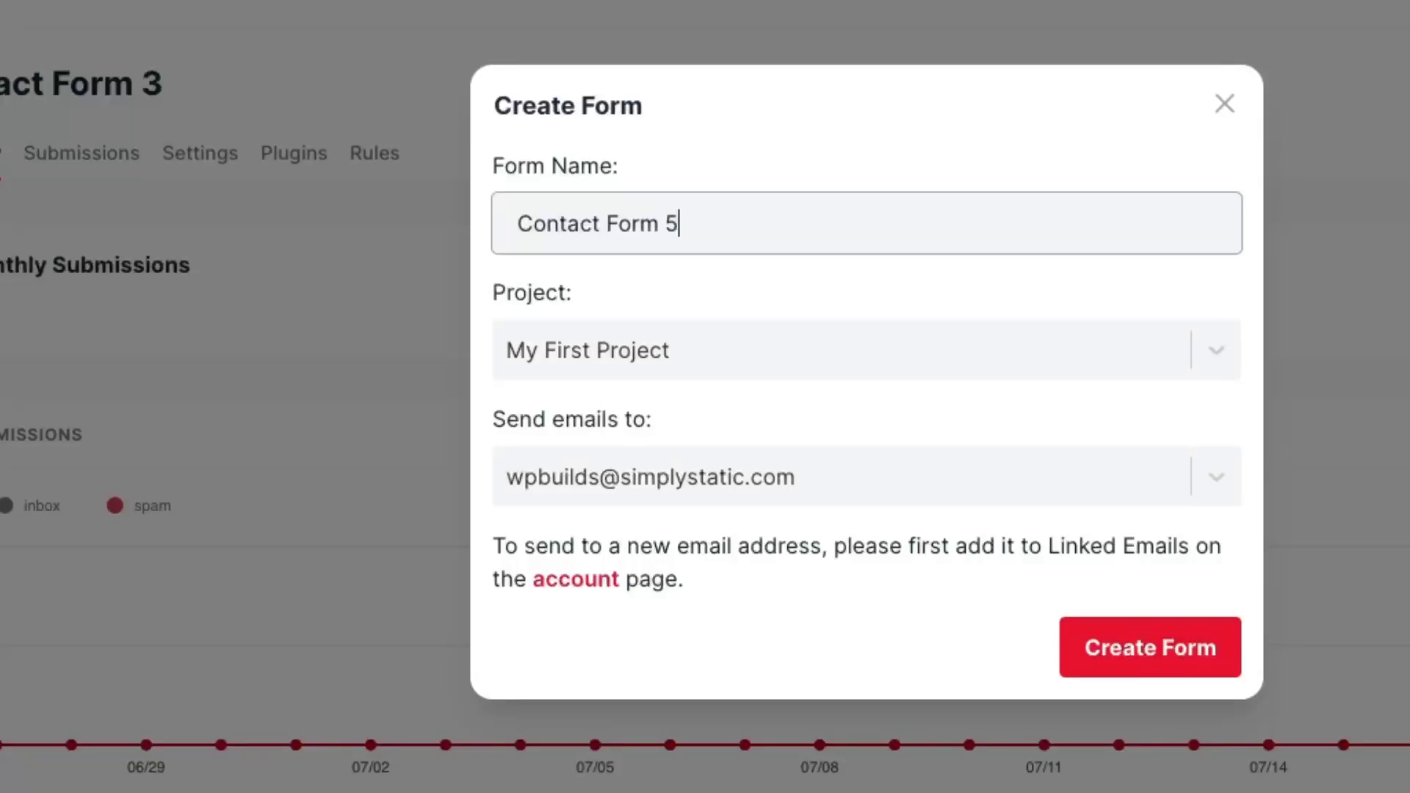
click(587, 477)
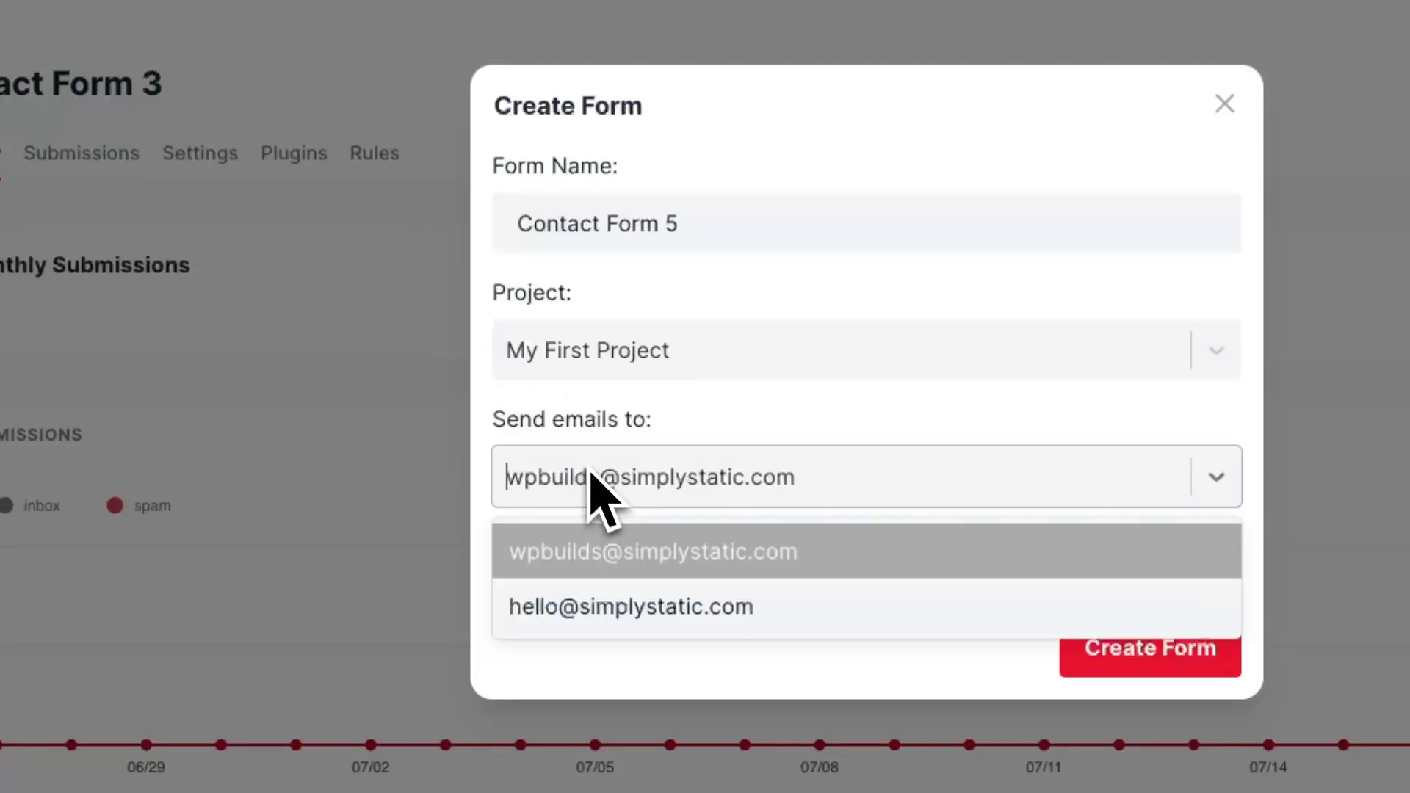
click(588, 606)
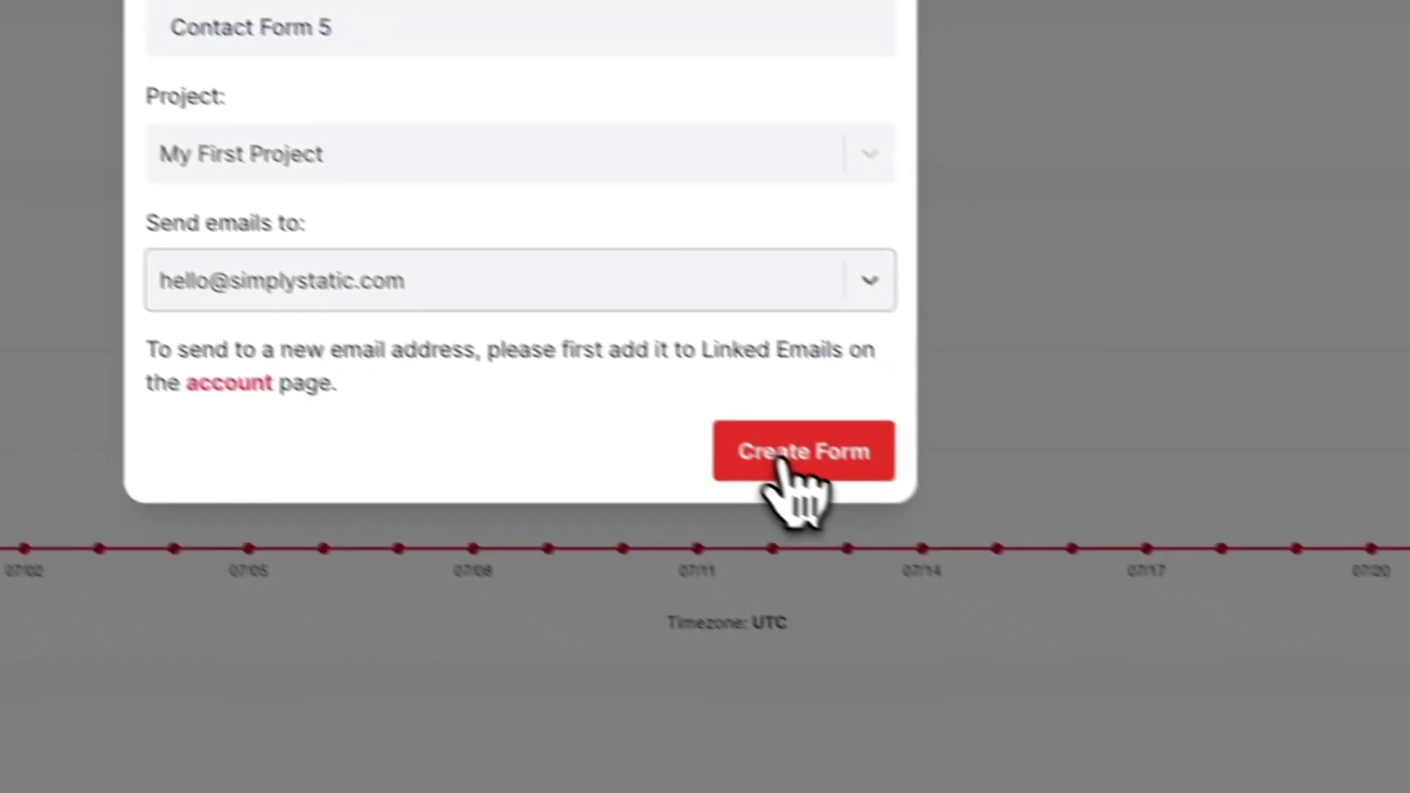
click(1127, 657)
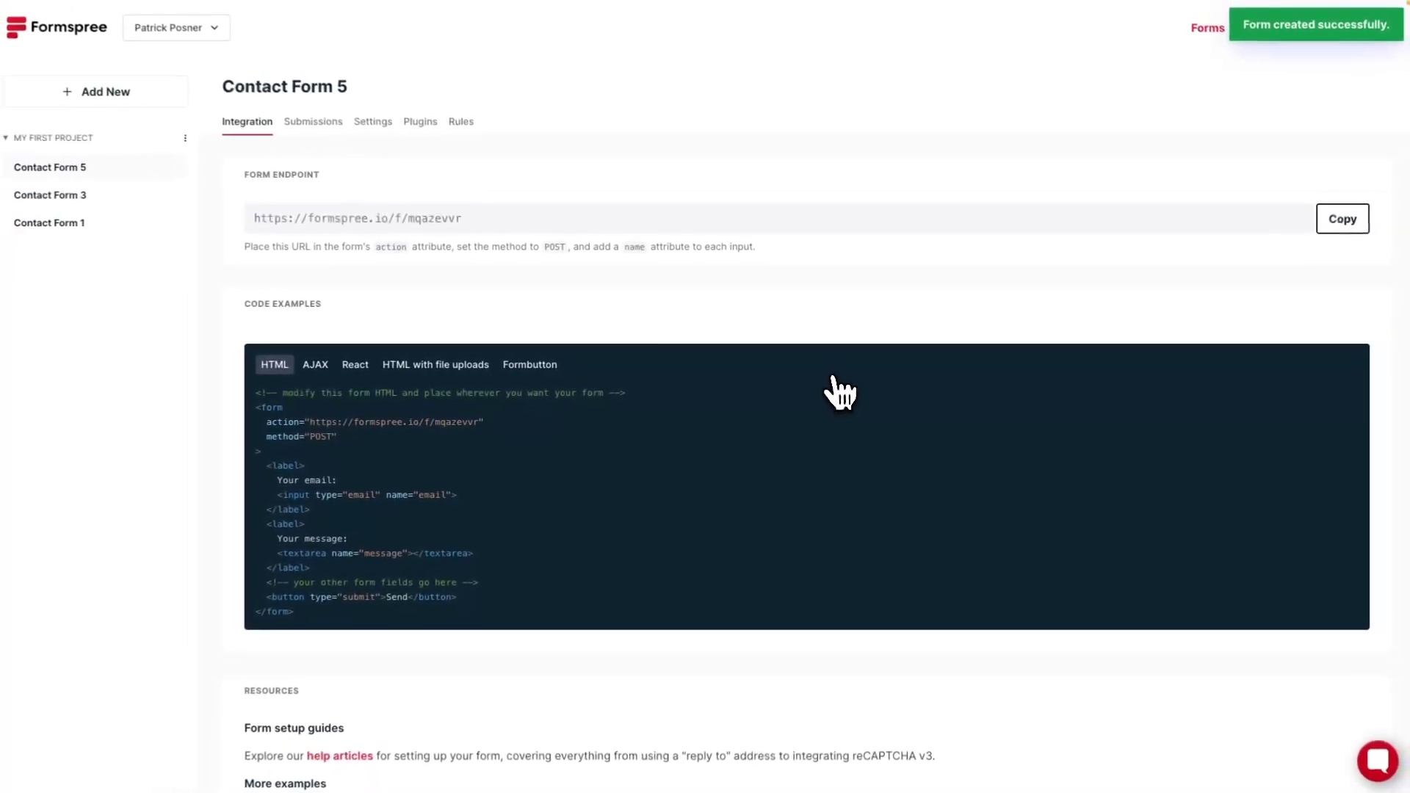
click(1333, 220)
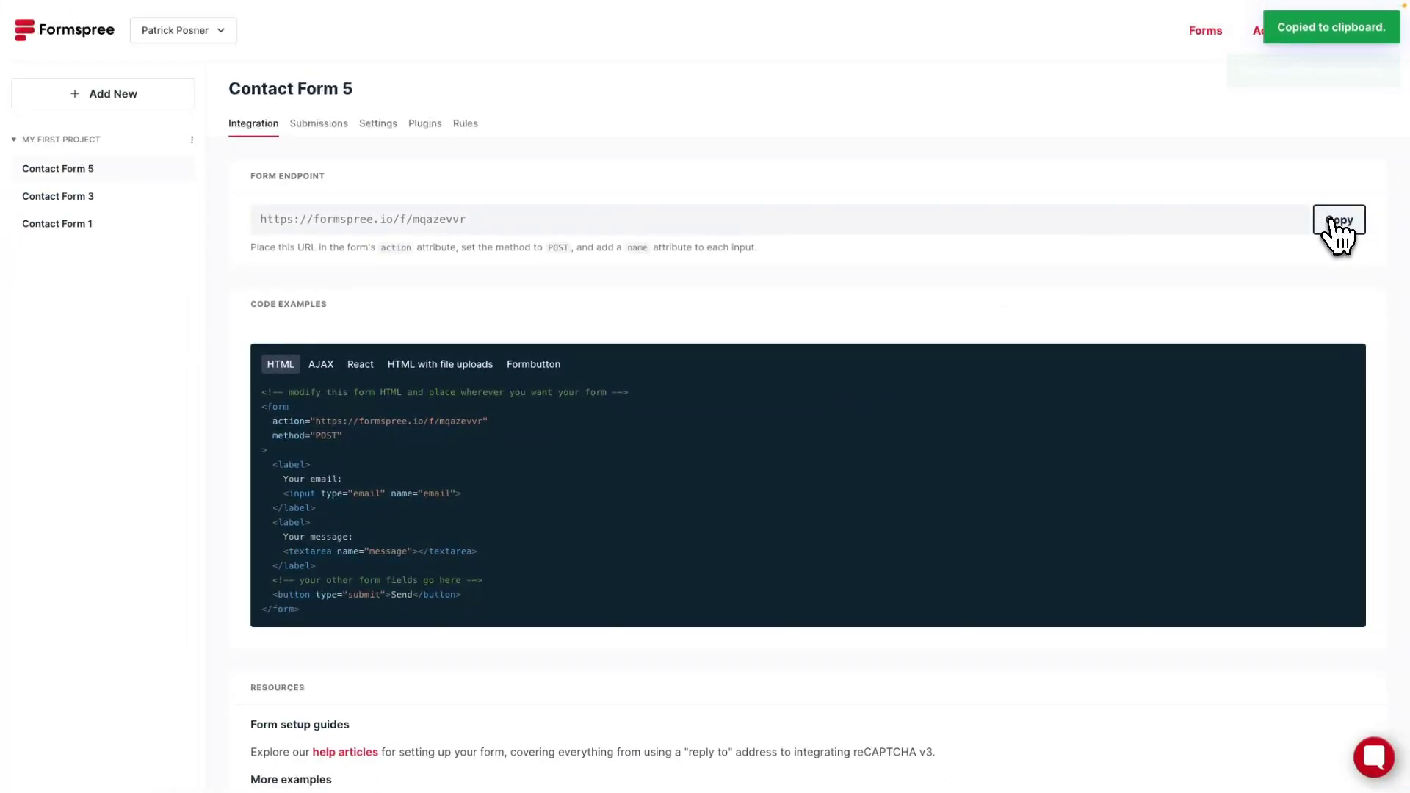
key(alt+Tab)
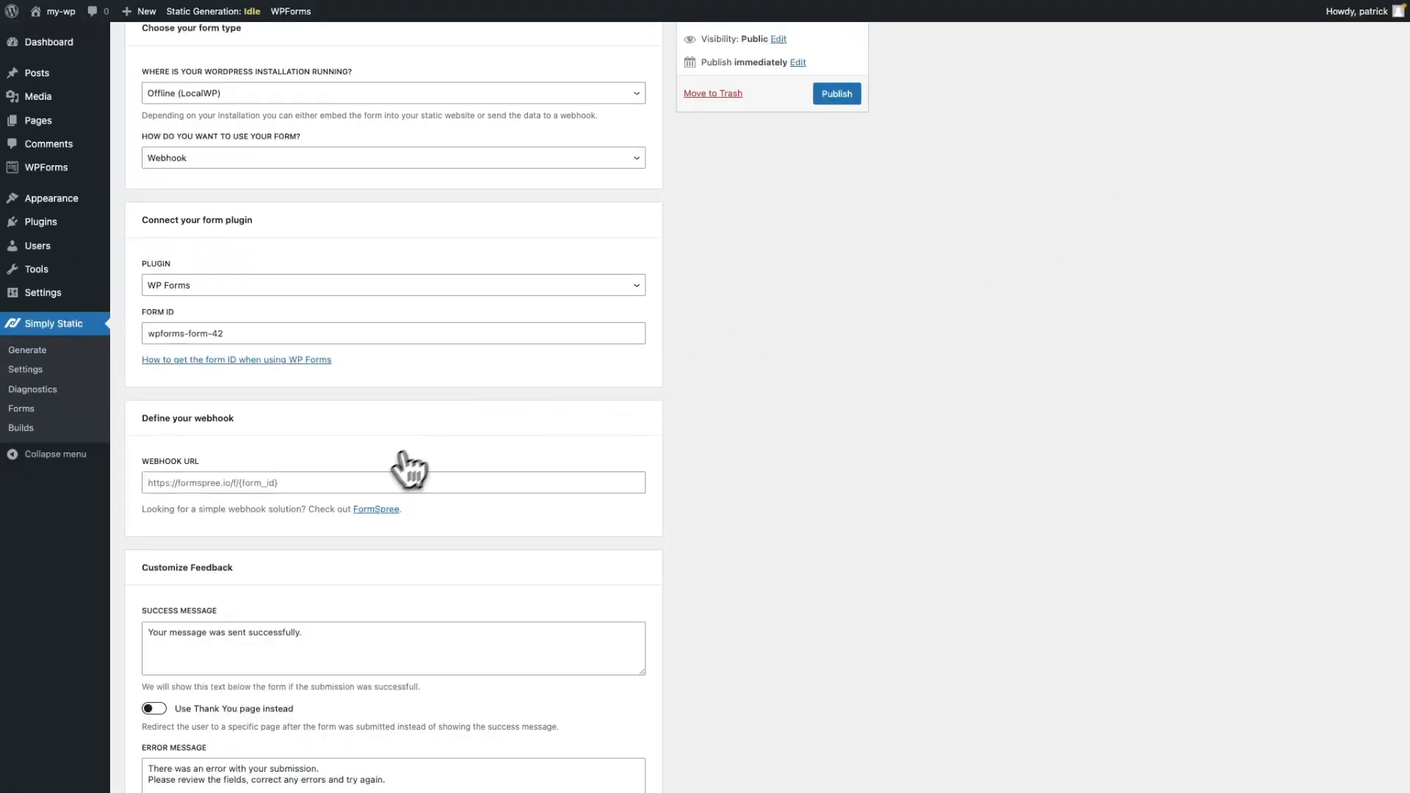
click(372, 481)
key(ctrl+v)
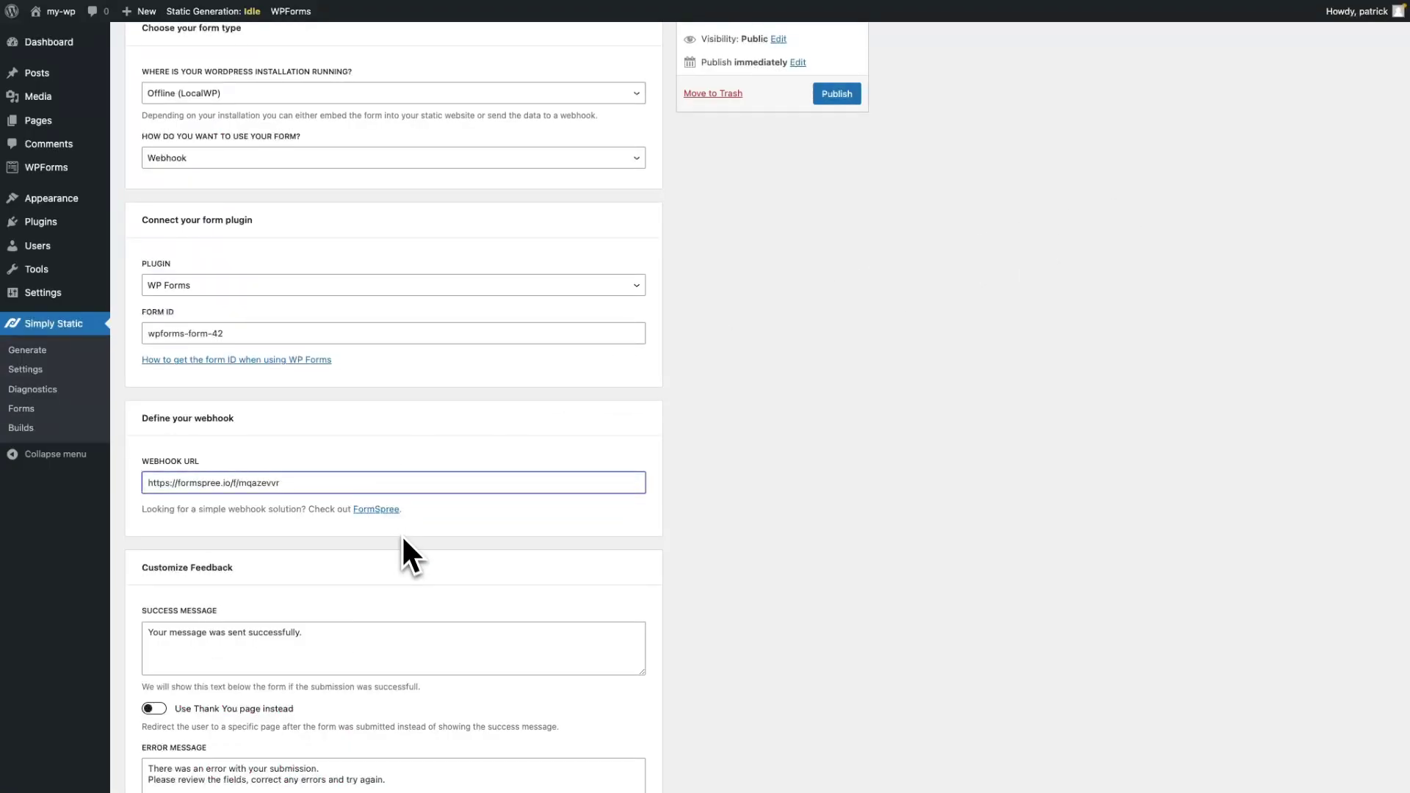
click(436, 548)
scroll(437, 549, down, 3)
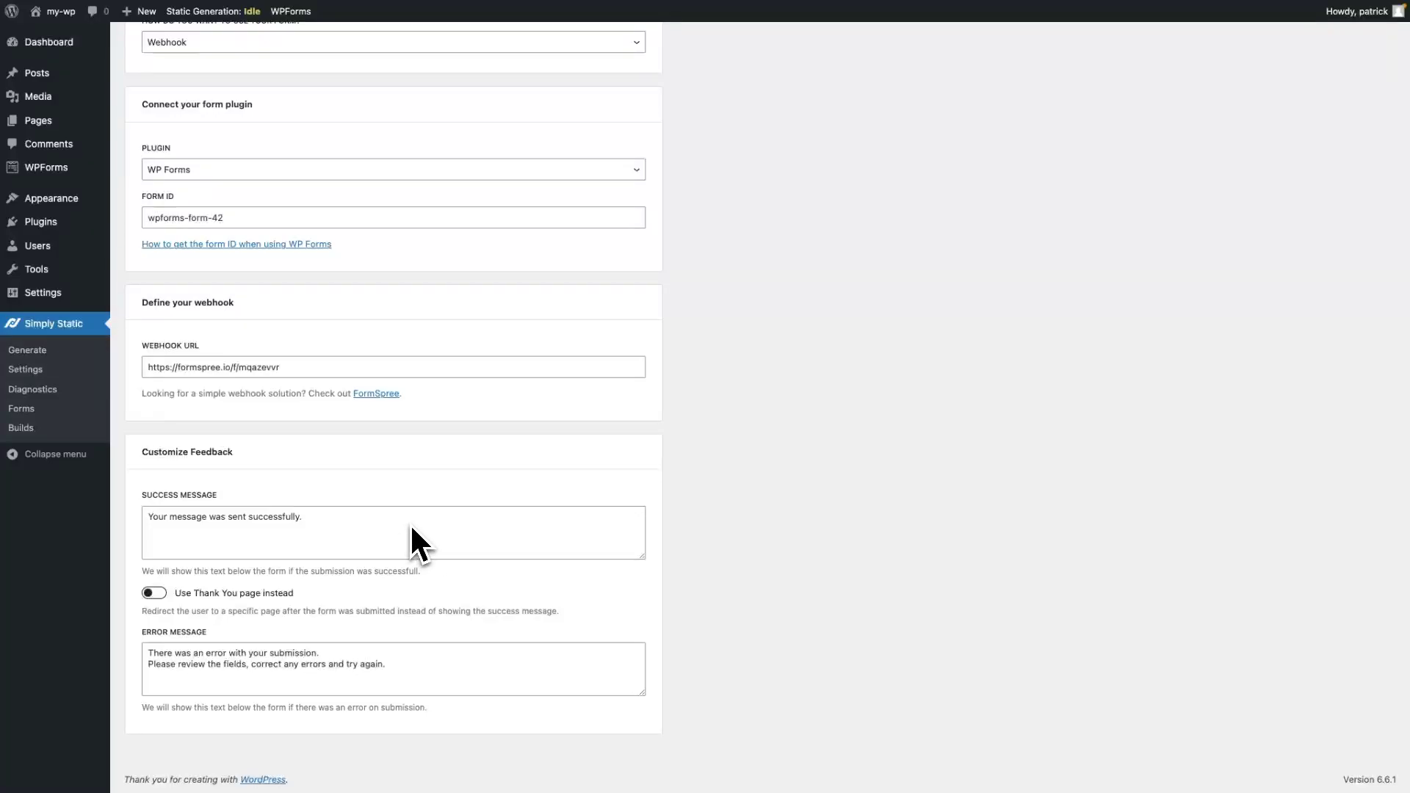
scroll(409, 523, up, 5)
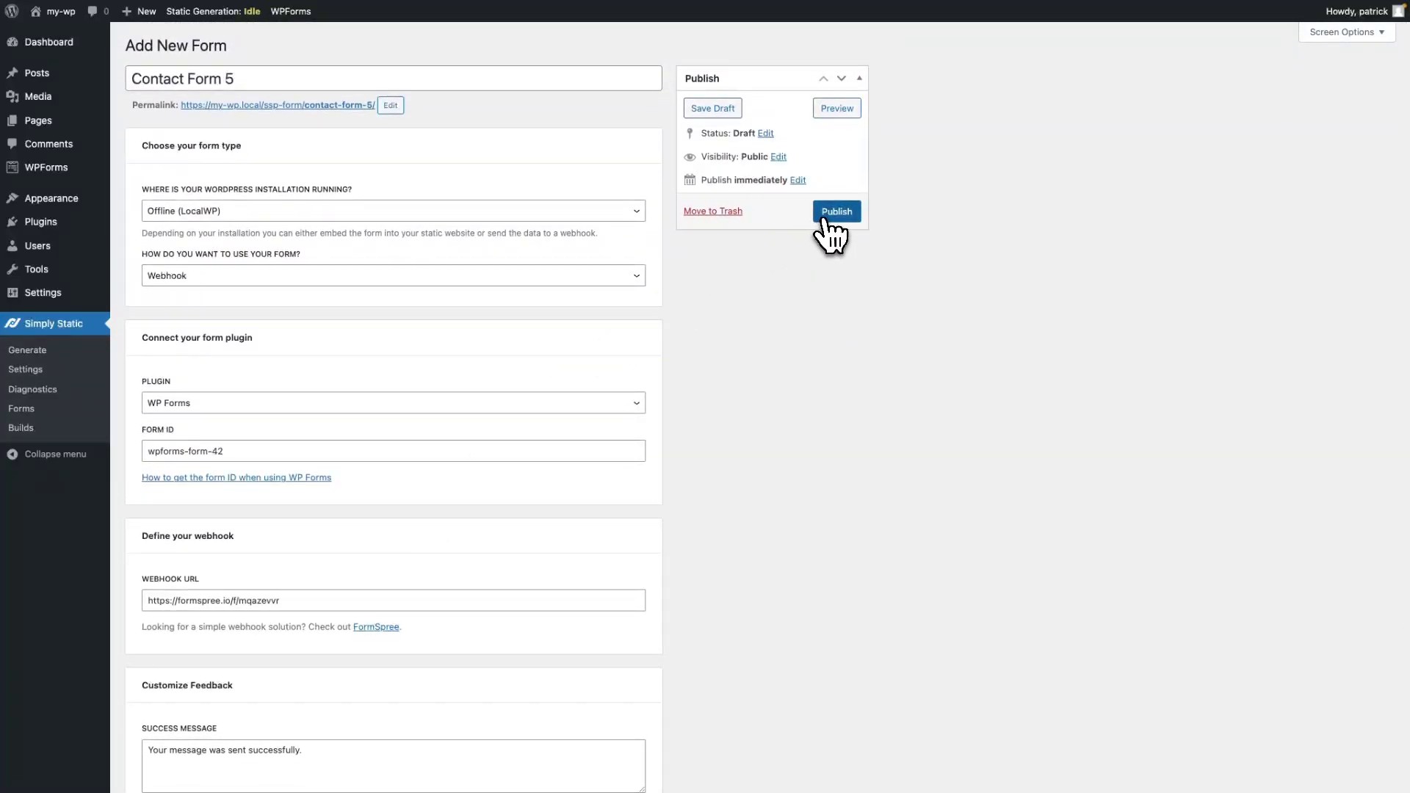
click(826, 218)
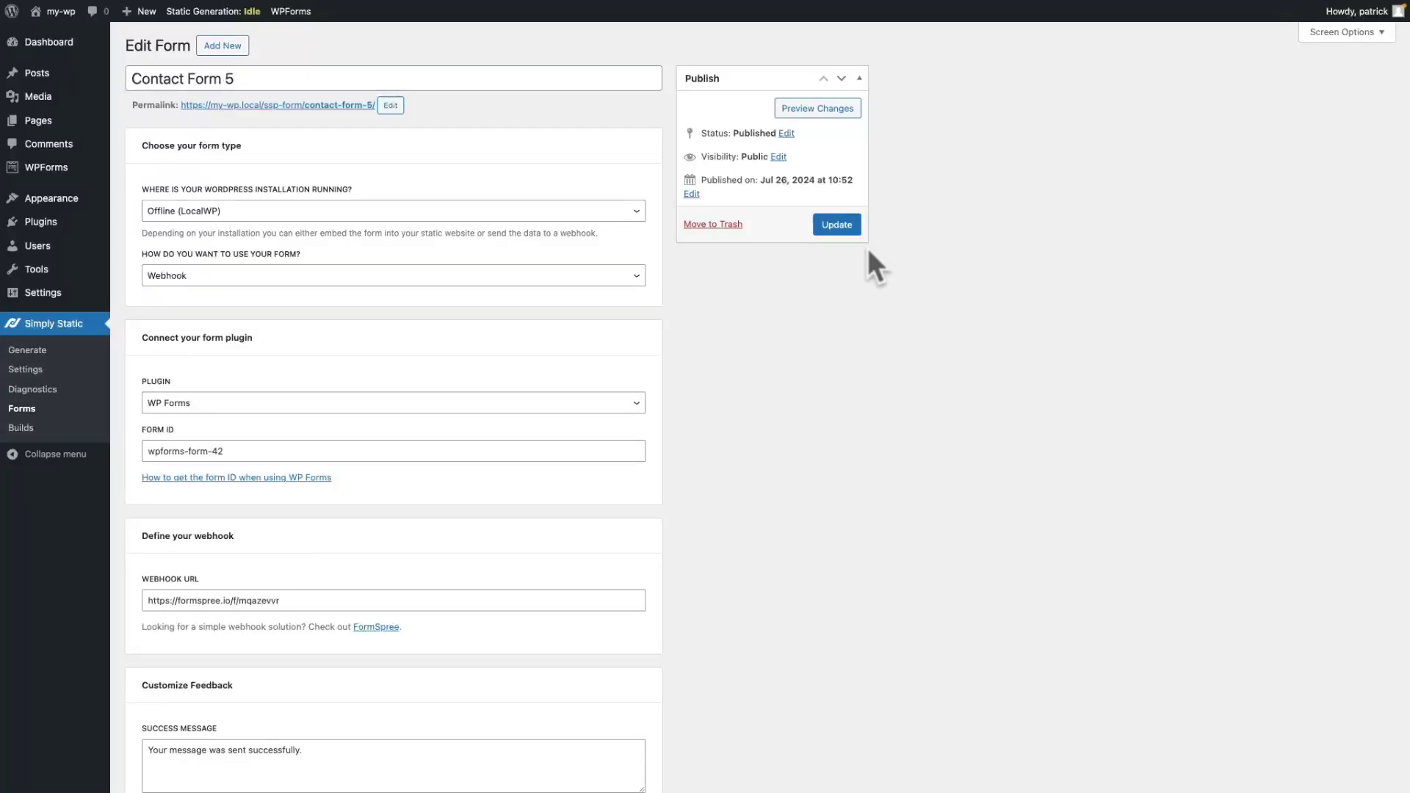
Generate a fresh static export, 77 files in 00:01:09, and view the exported site.
click(59, 345)
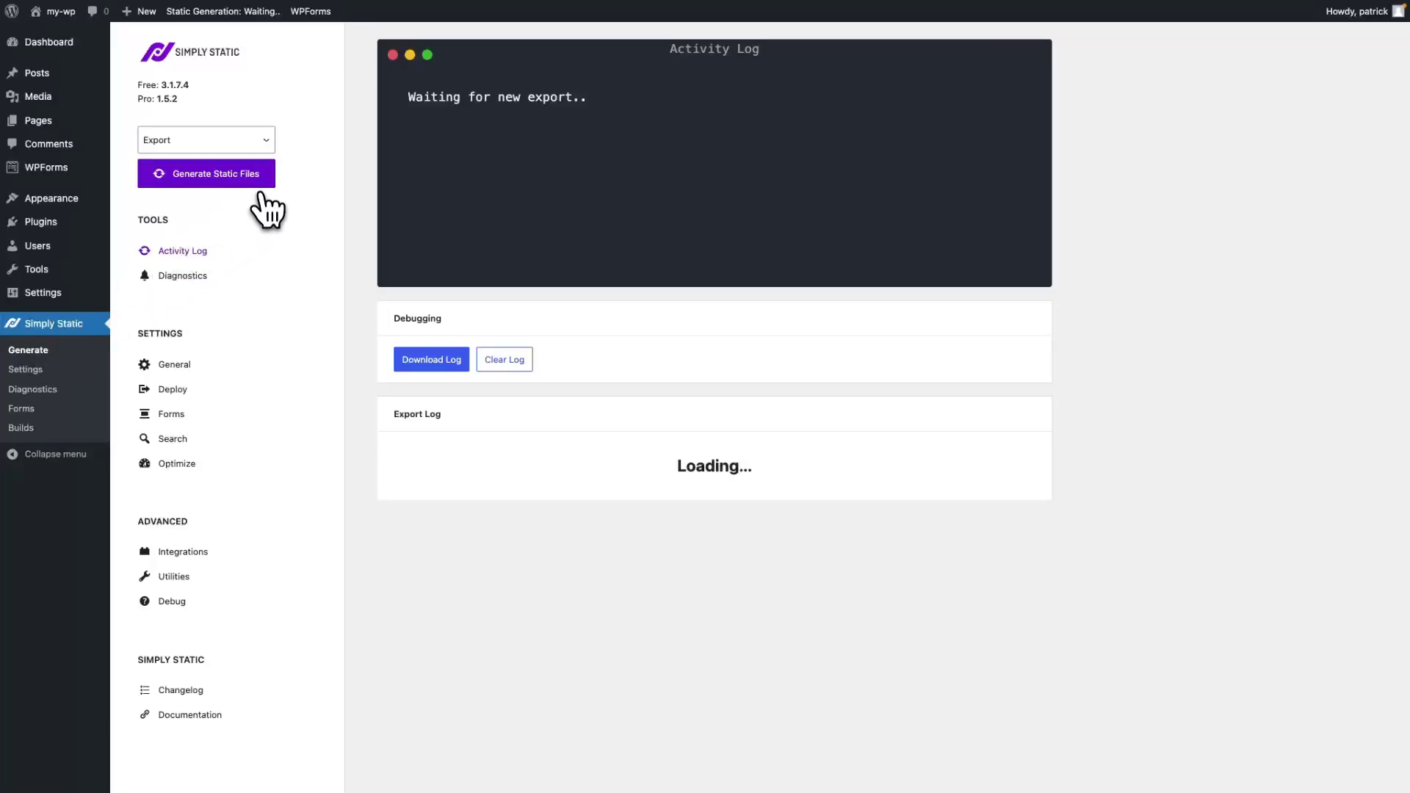
click(238, 180)
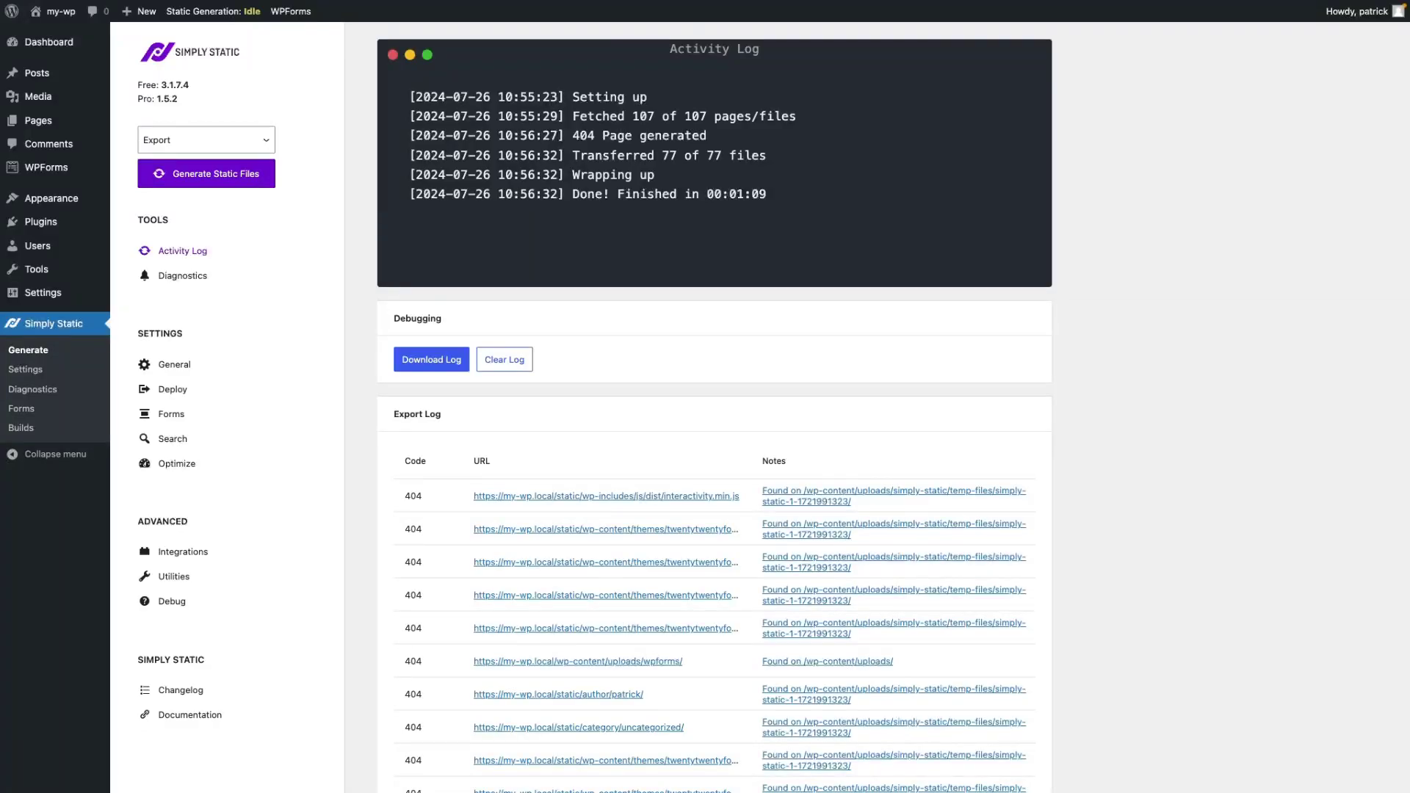
key(alt+Tab)
key(alt+Tab)
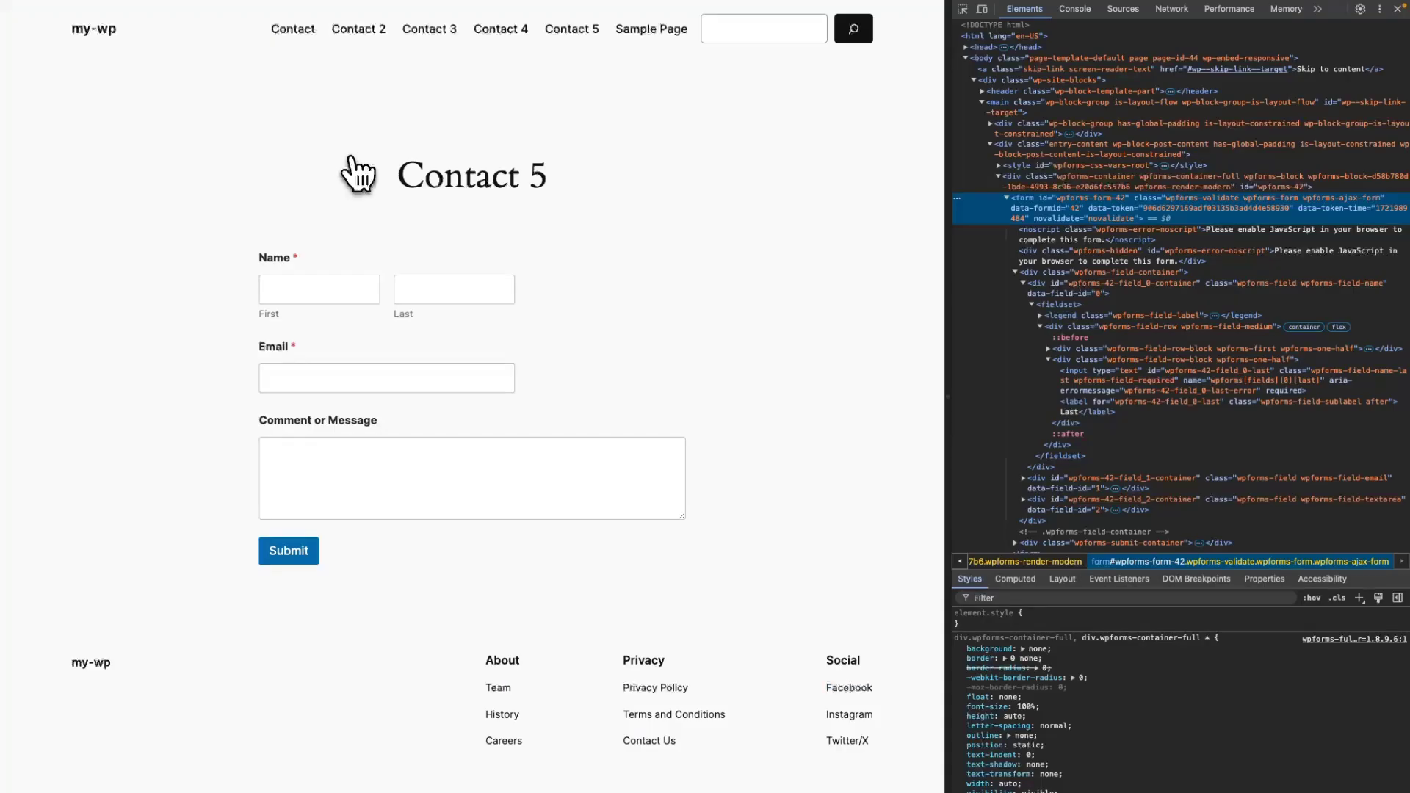
Submit the static Contact 5 form with a first and last name, an e-mail and 'My custom message.'.
click(570, 30)
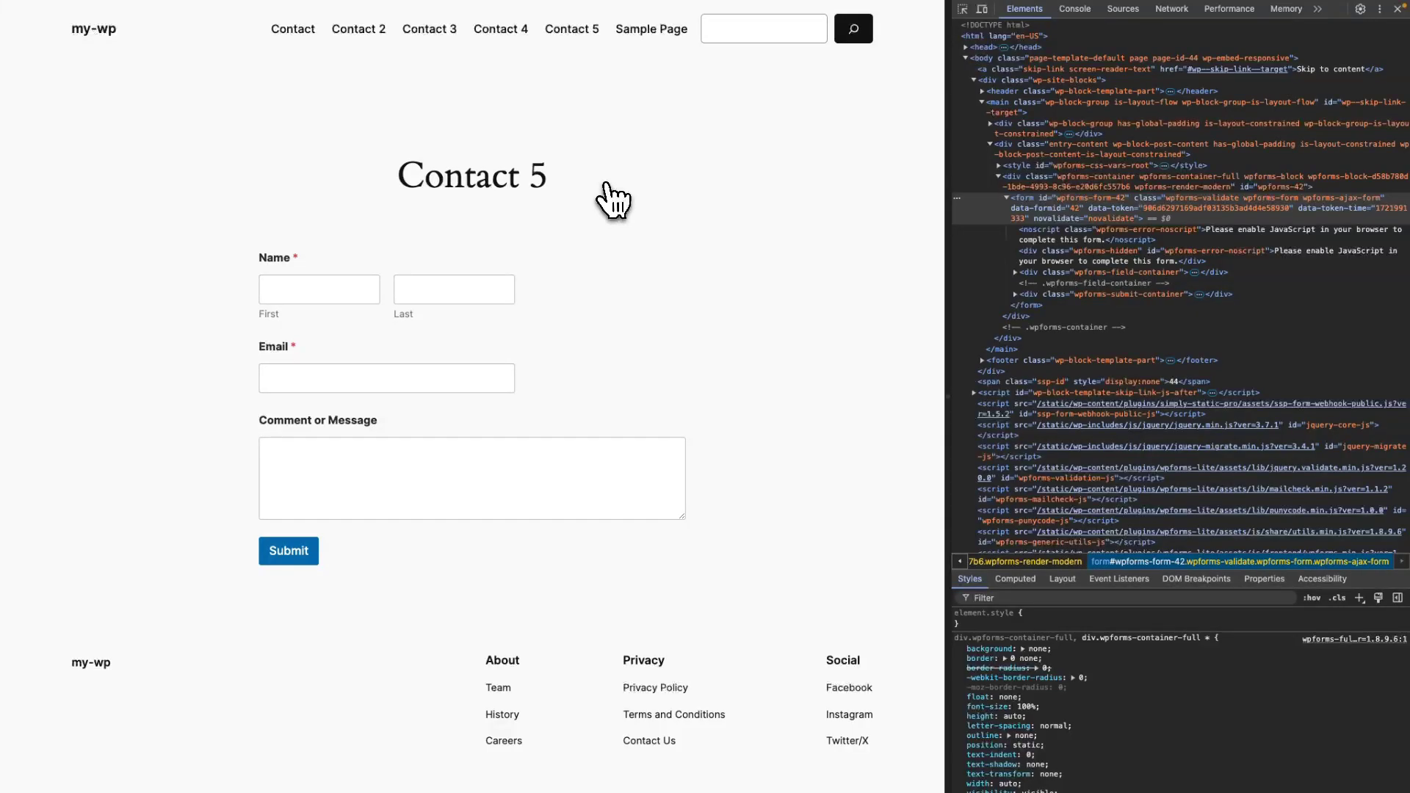
click(293, 288)
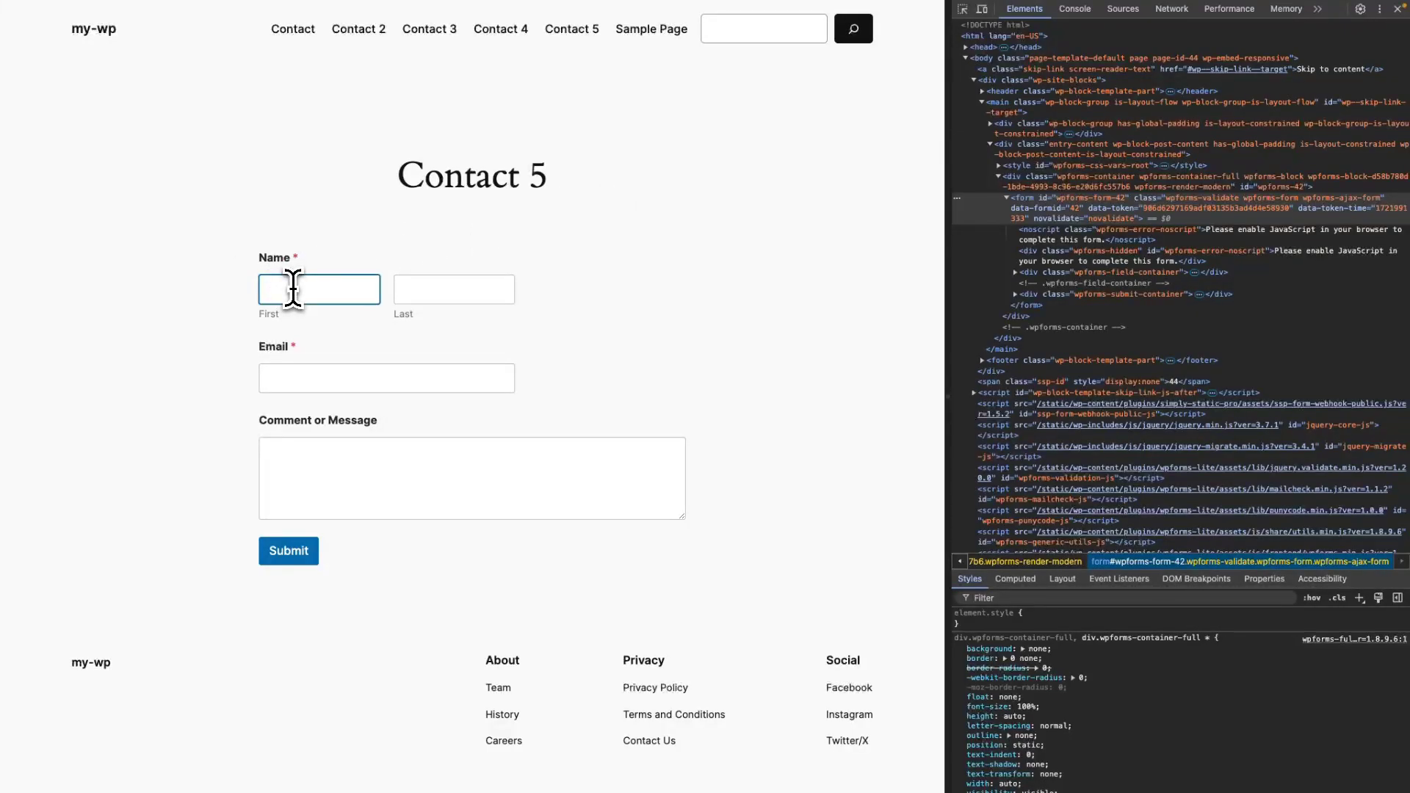
key(Tab)
key(Tab)
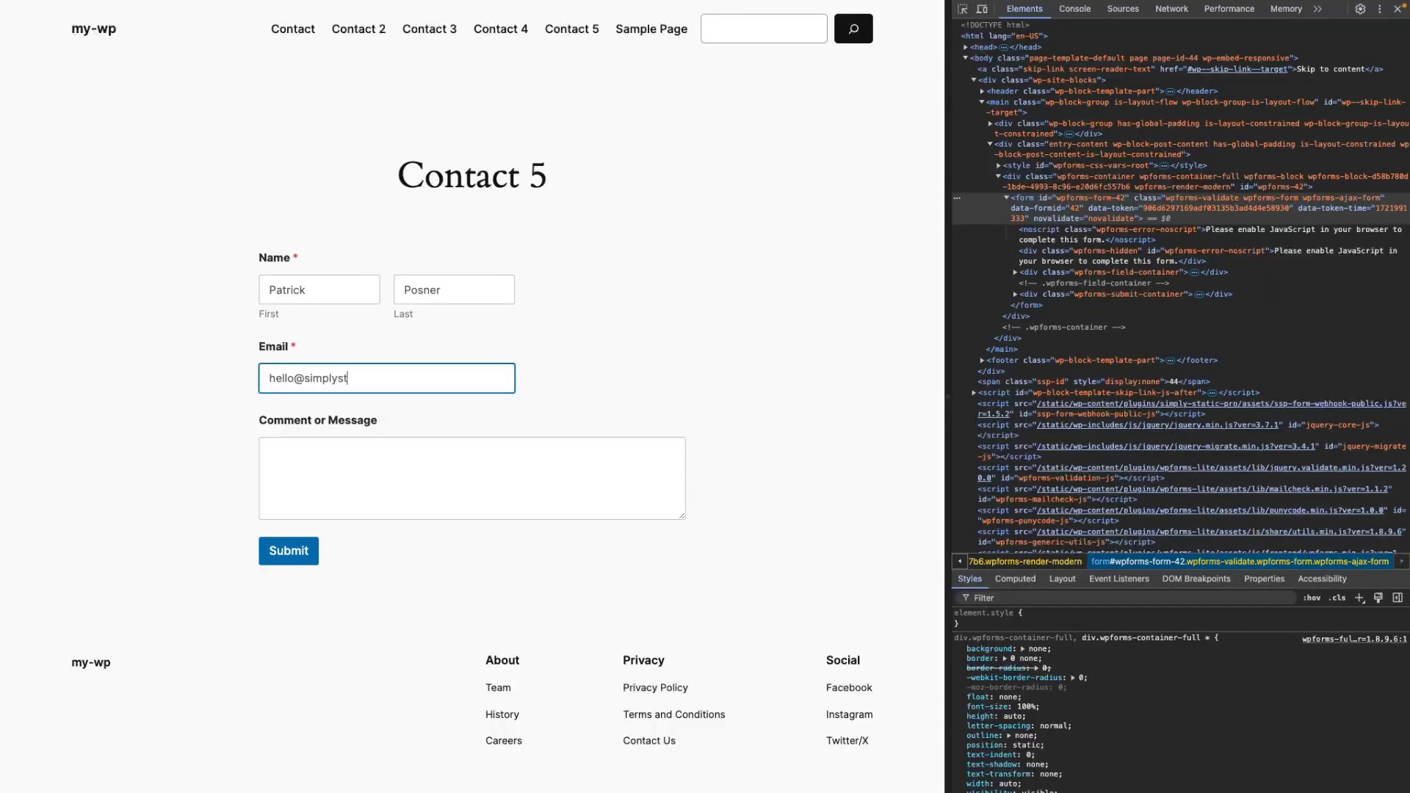
key(Tab)
text(My custom message.)
click(288, 550)
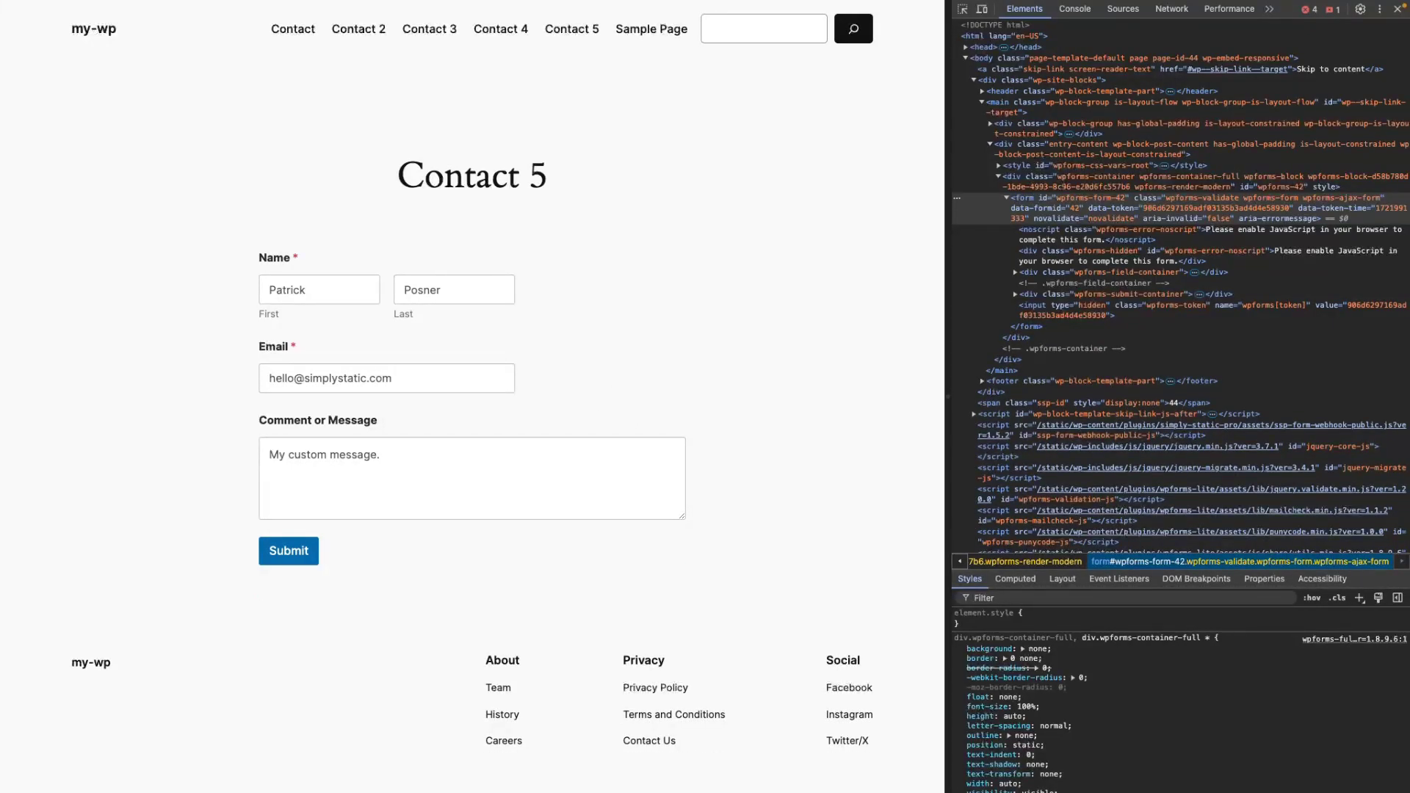
Open Contact Form 5's Spam (1) submissions in Formspree and expand the test entry.
key(alt+Tab)
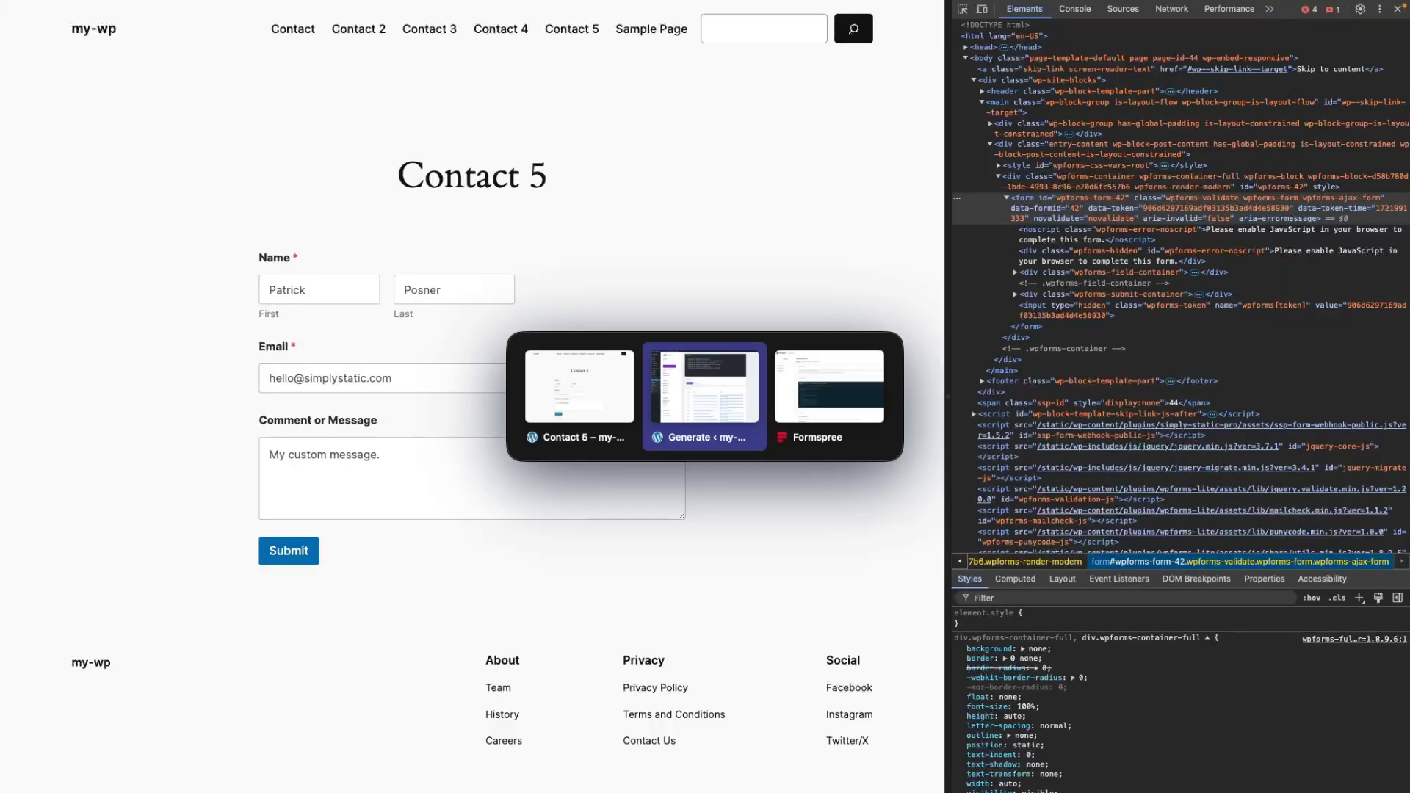
key(alt+Tab)
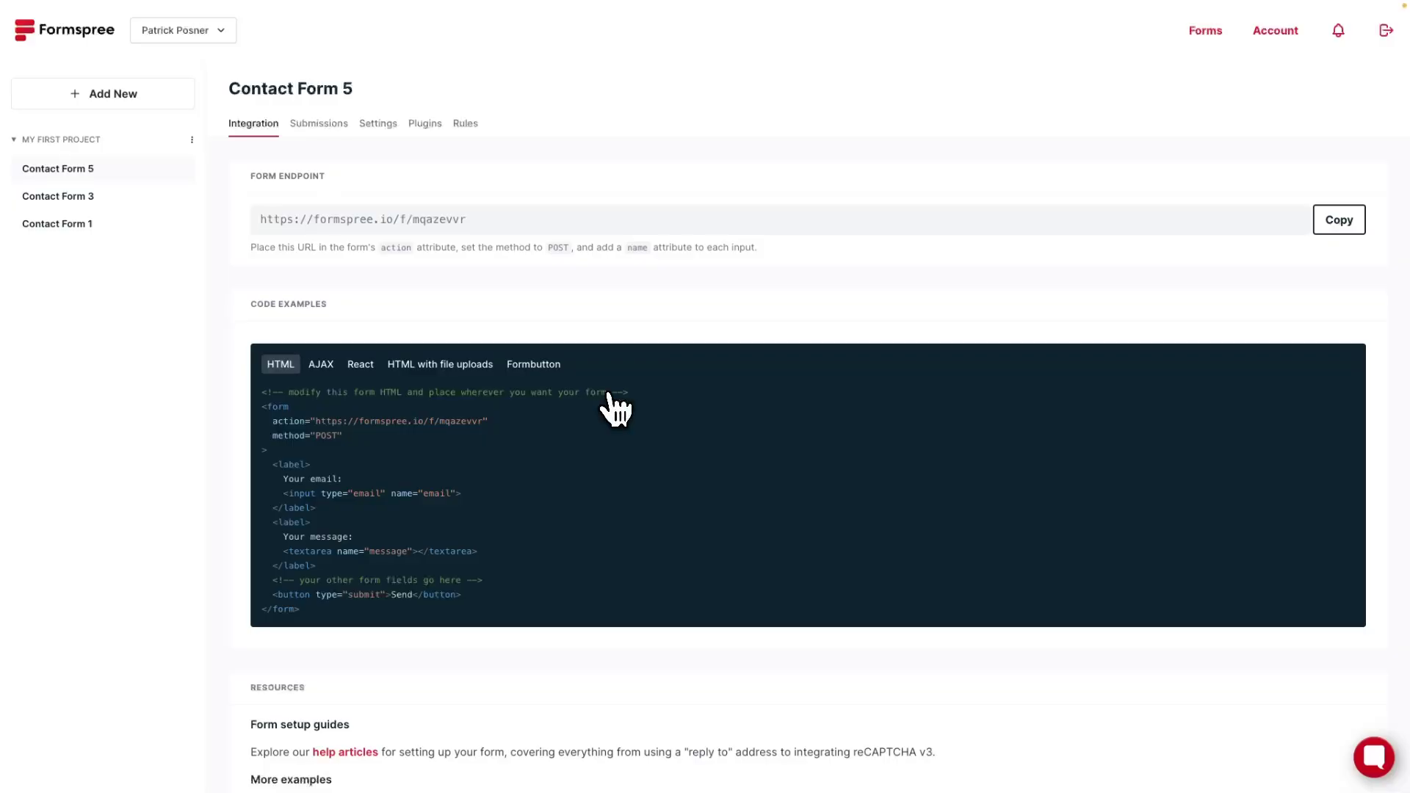
click(332, 129)
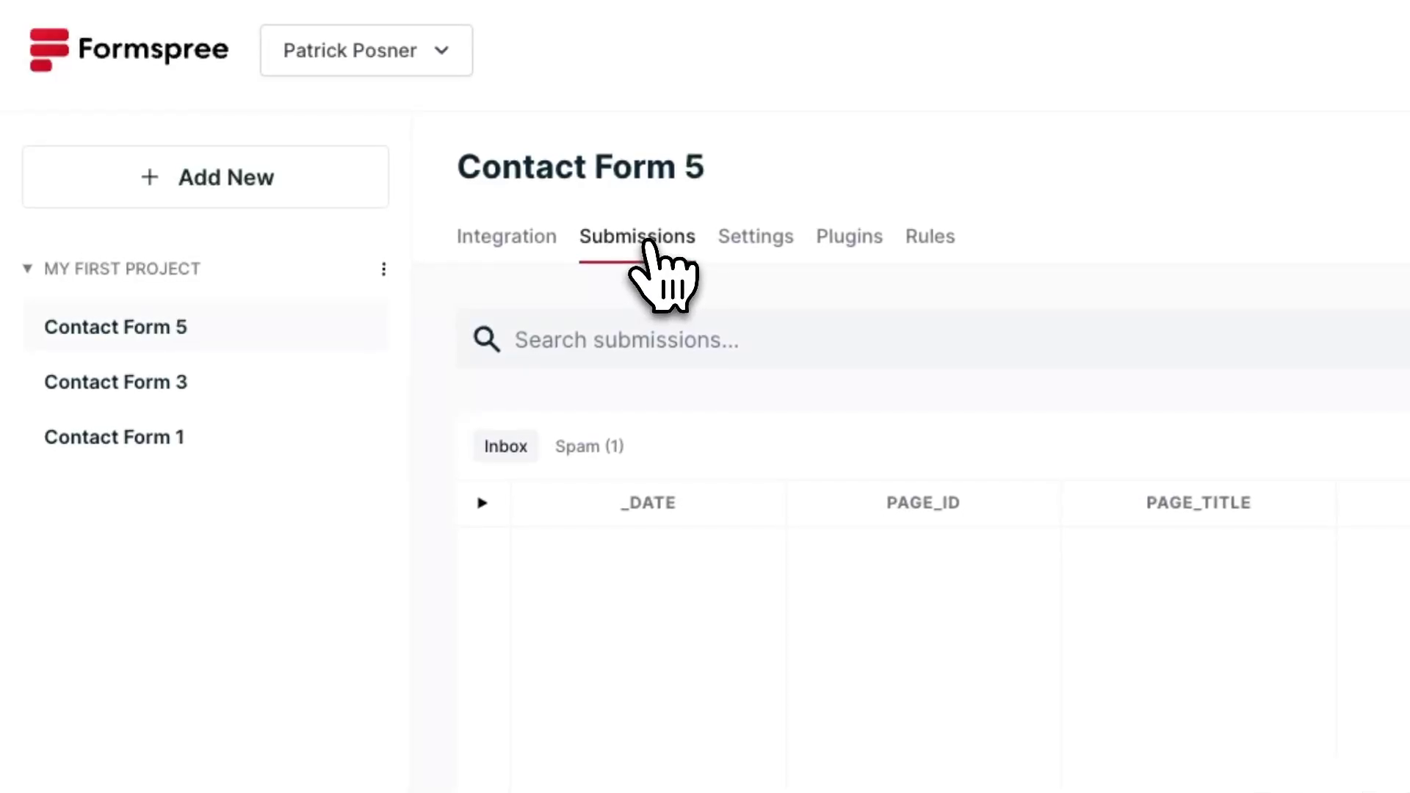
click(590, 447)
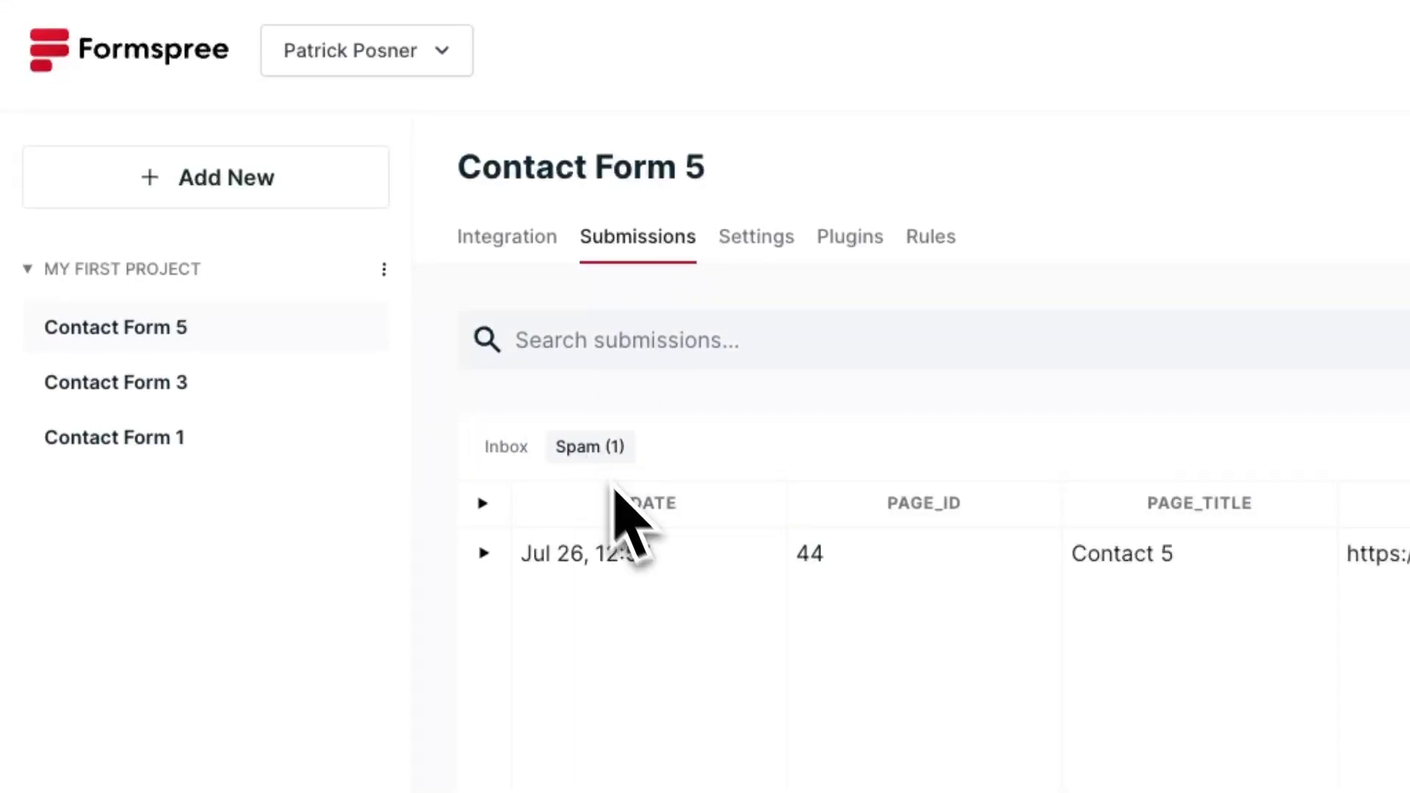
click(483, 552)
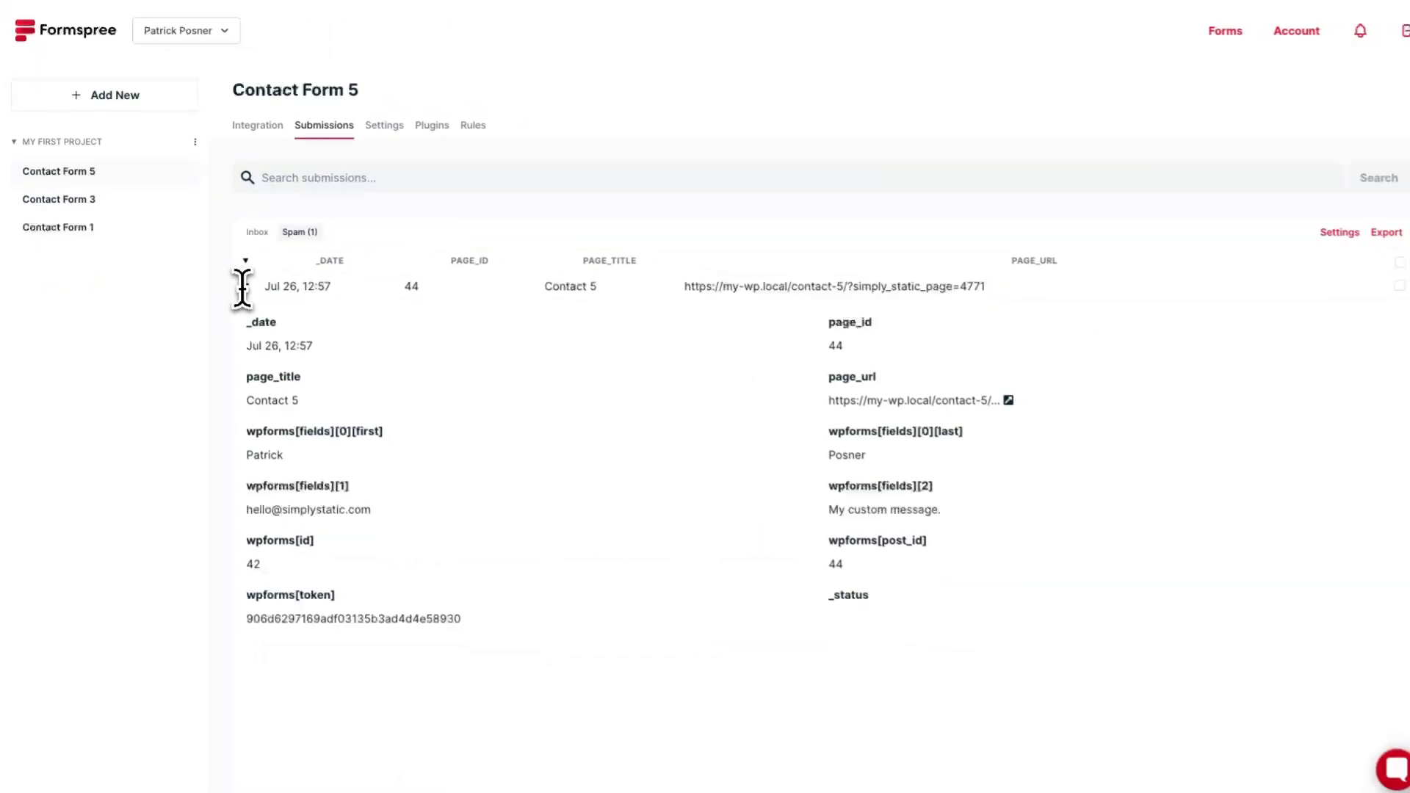
scroll(604, 453, down, 1)
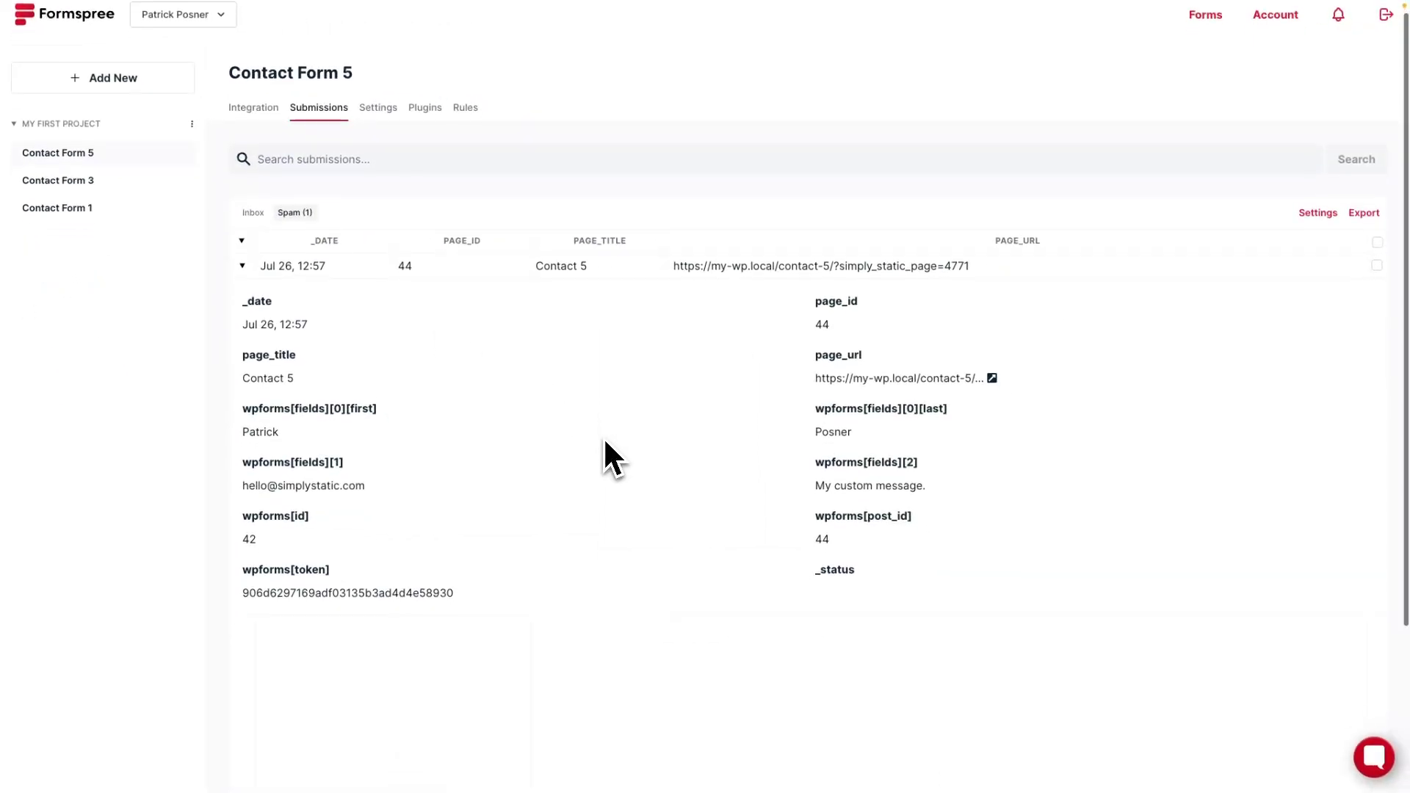
scroll(607, 459, up, 1)
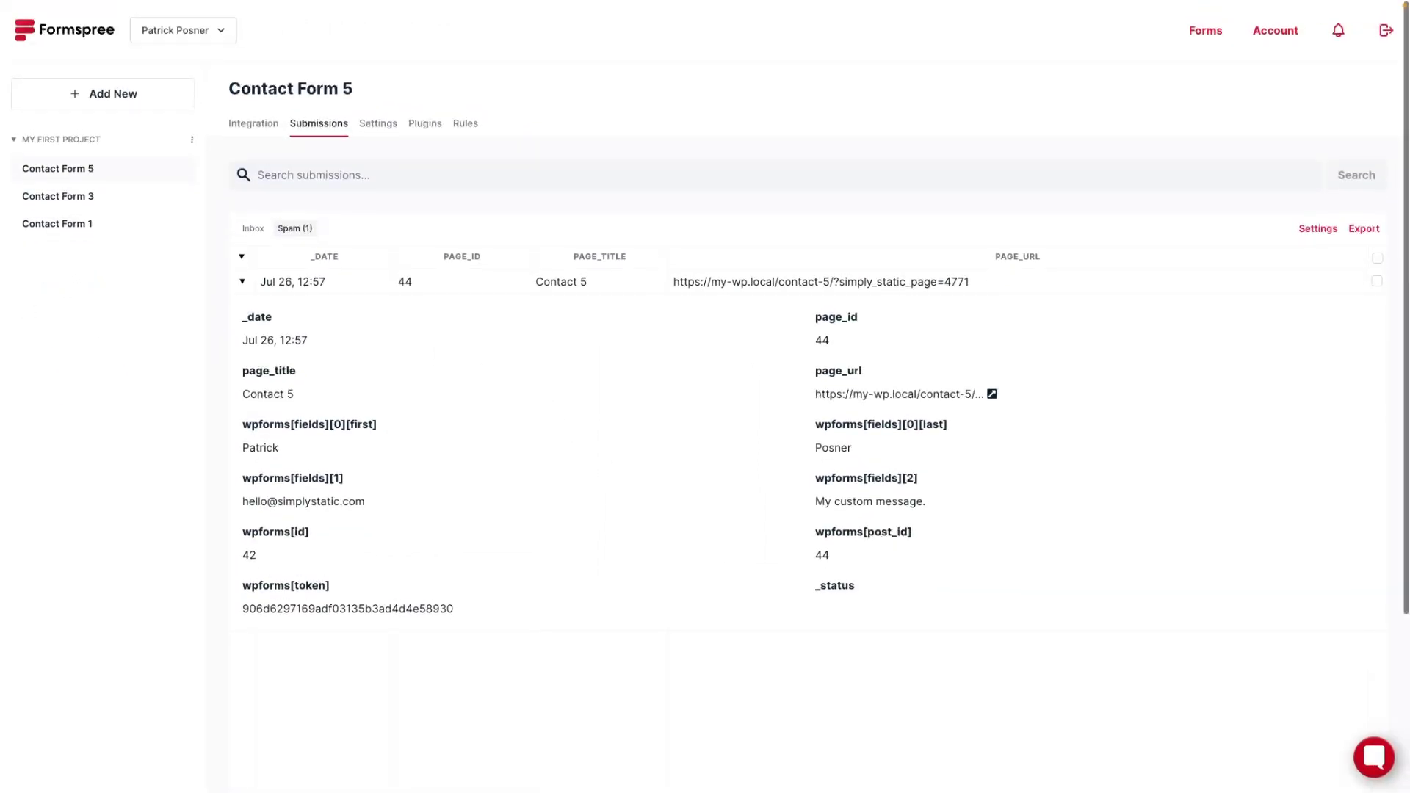